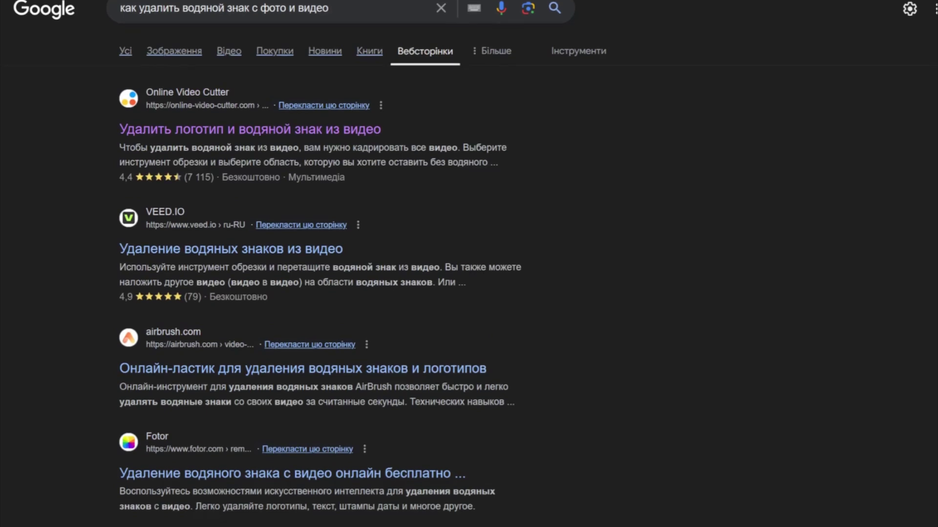
# Look through the search results for tools that remove watermarks from photos and videos
pyautogui.scroll(-3, 469, 264)
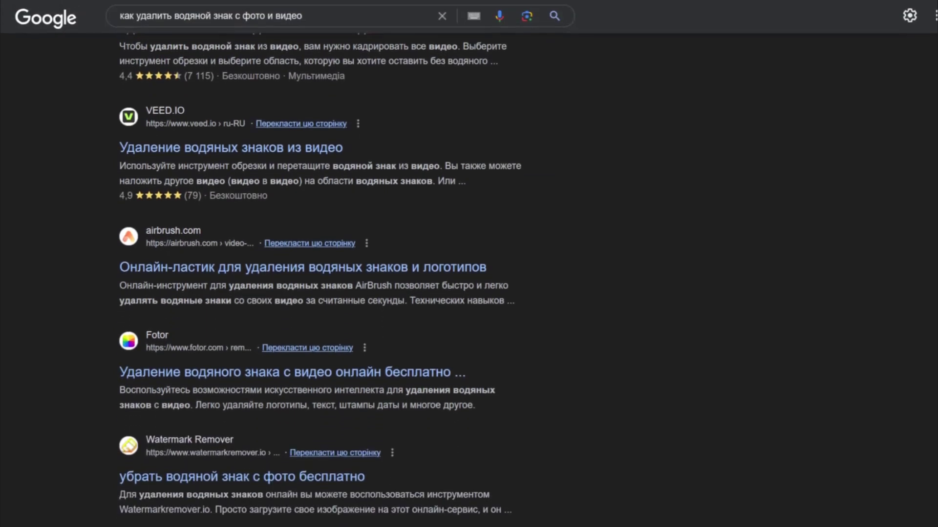
pyautogui.scroll(-3, 468, 264)
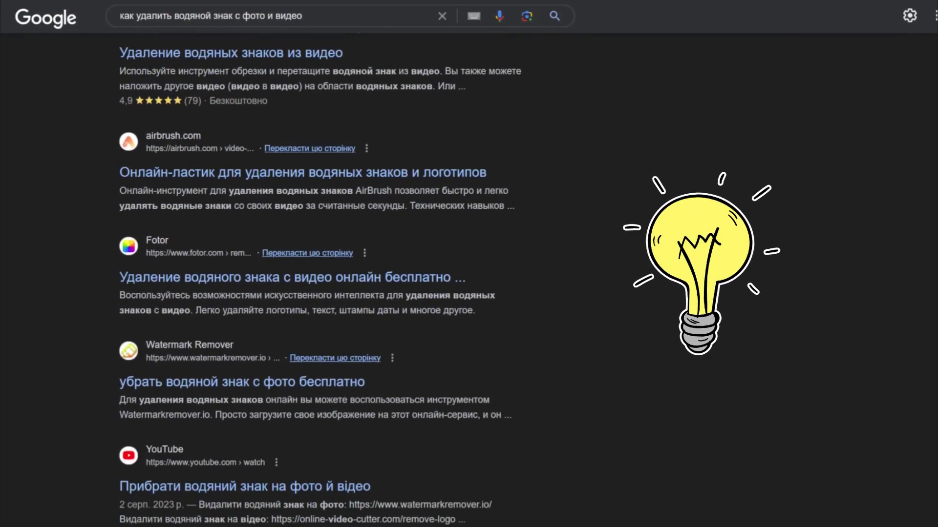
pyautogui.scroll(-3, 313, 264)
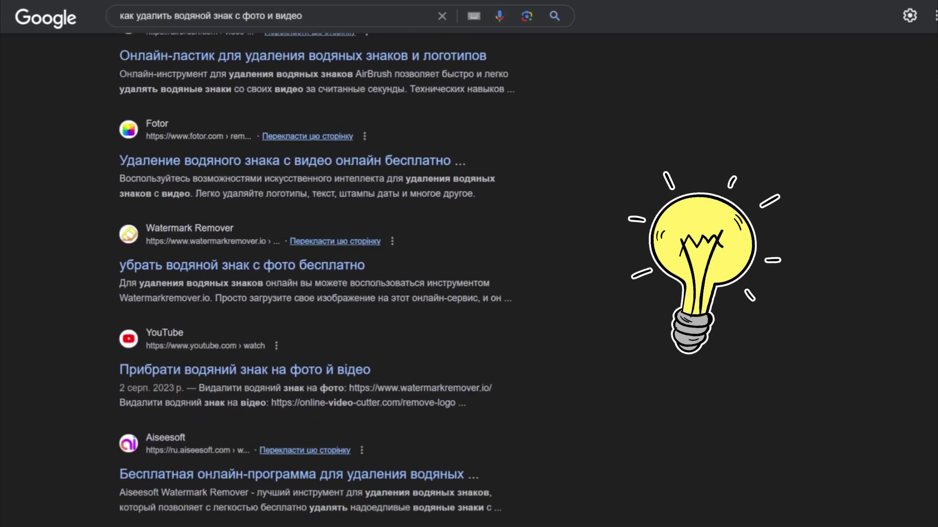
pyautogui.scroll(-3, 312, 264)
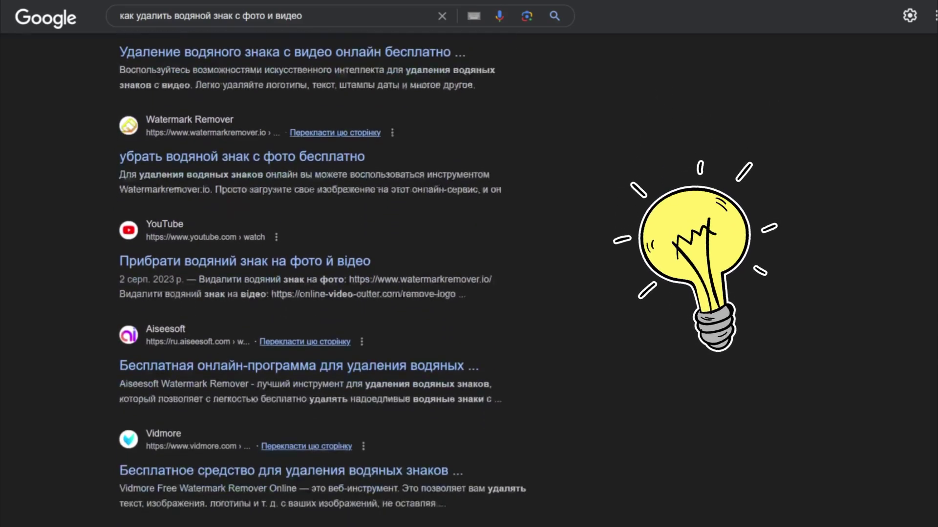
pyautogui.scroll(-3, 313, 264)
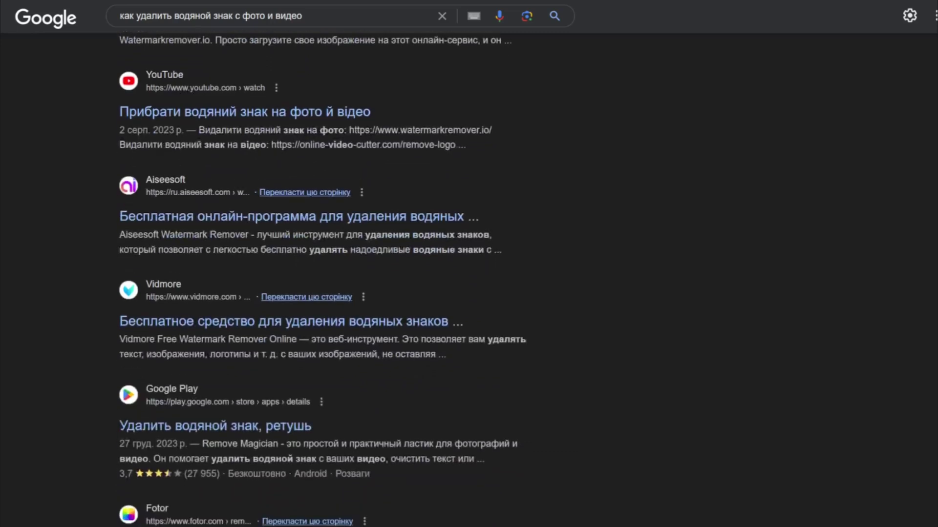
pyautogui.scroll(-2, 313, 263)
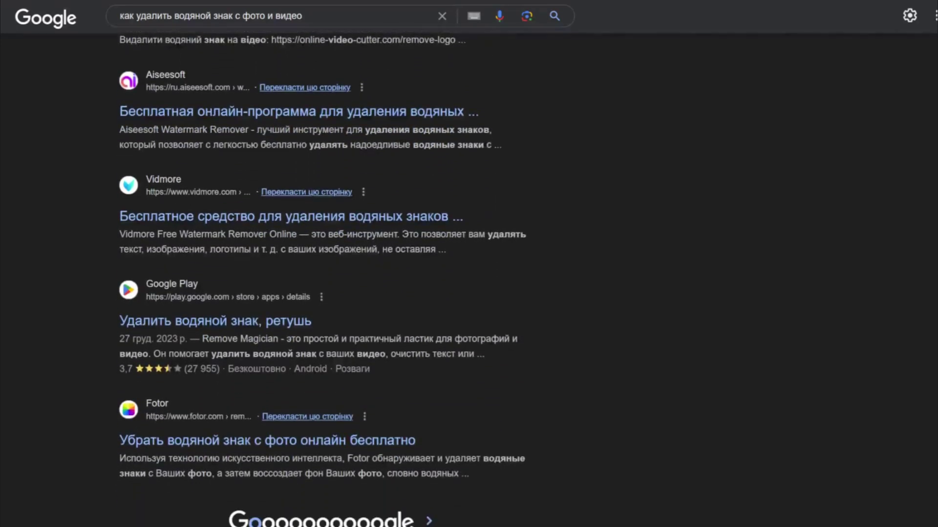
pyautogui.scroll(-1, 312, 264)
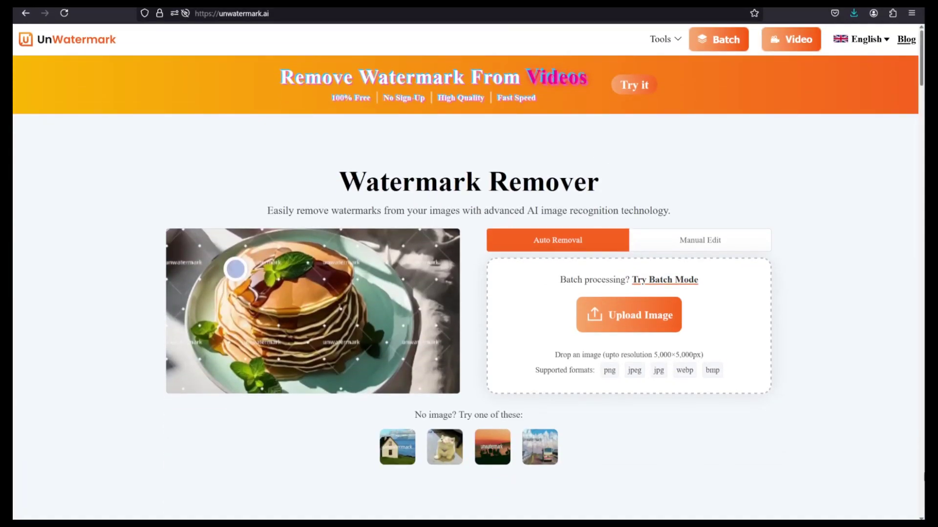
# Switch the Unwatermark.ai website's language from English to Russian
pyautogui.click(862, 40)
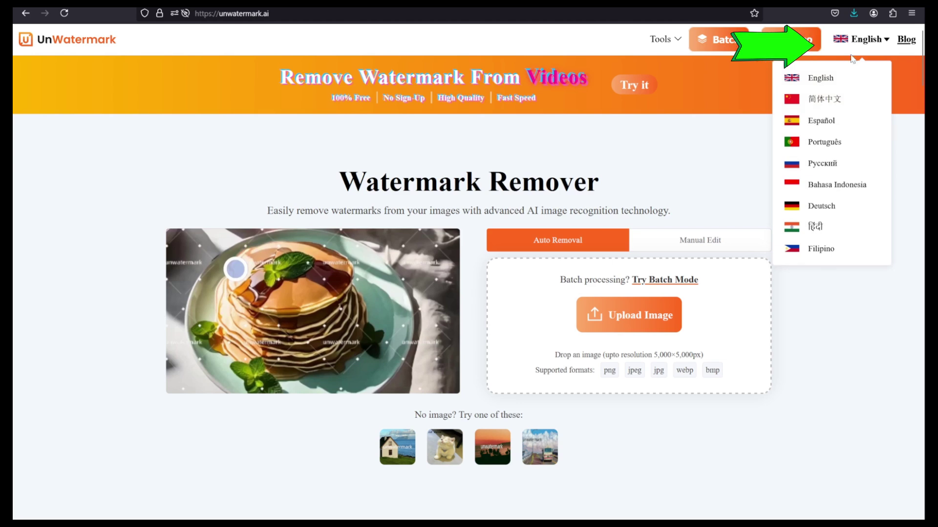
pyautogui.click(879, 168)
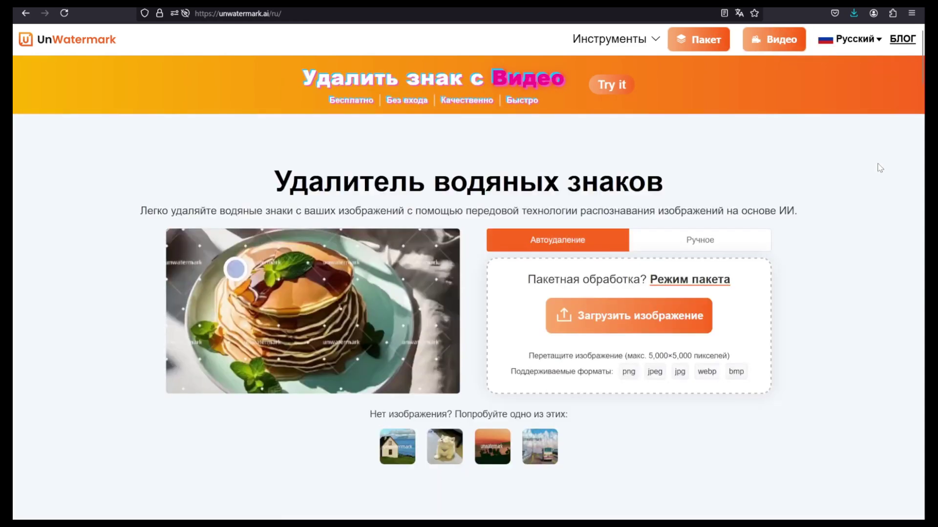
# Read the feature overview, highlight the supported image formats, and review the step-by-step watermark removal guide
pyautogui.scroll(-15, 866, 262)
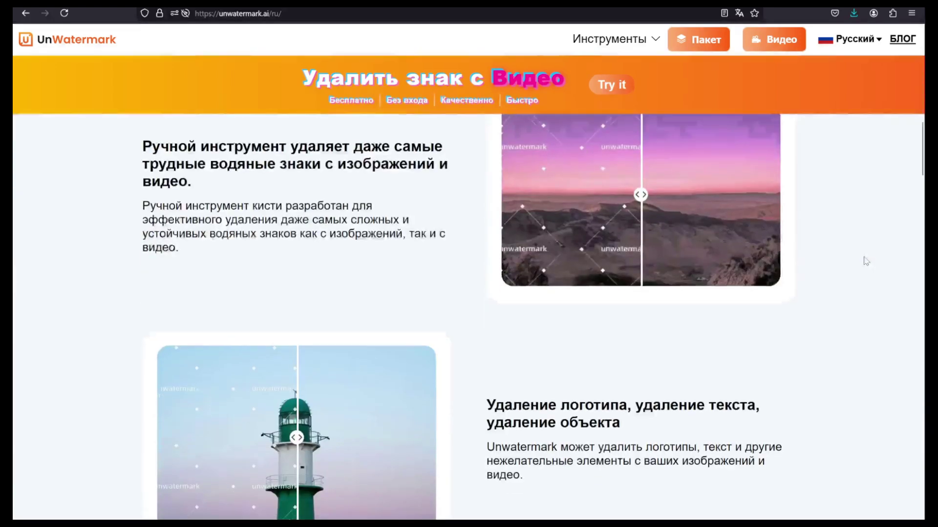
pyautogui.scroll(-2, 865, 262)
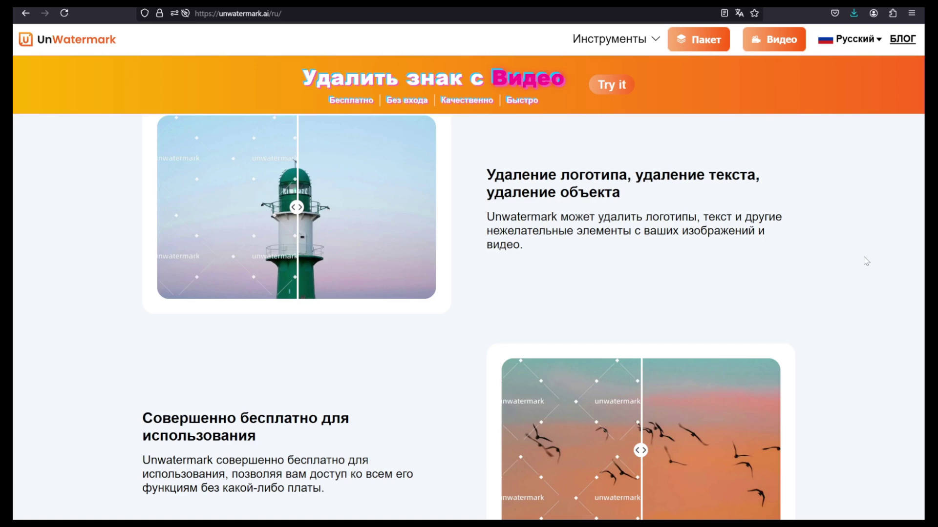
pyautogui.scroll(-8, 873, 238)
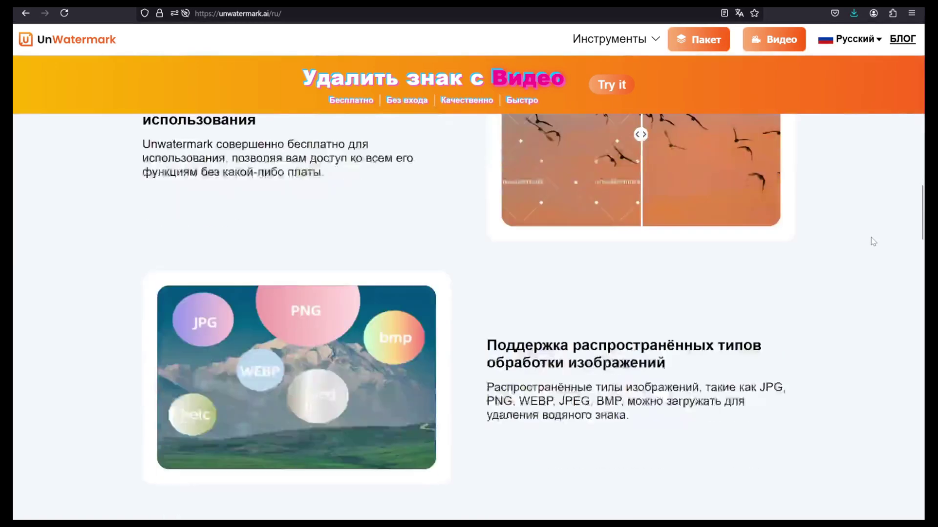
pyautogui.moveTo(761, 307); pyautogui.dragTo(626, 322)
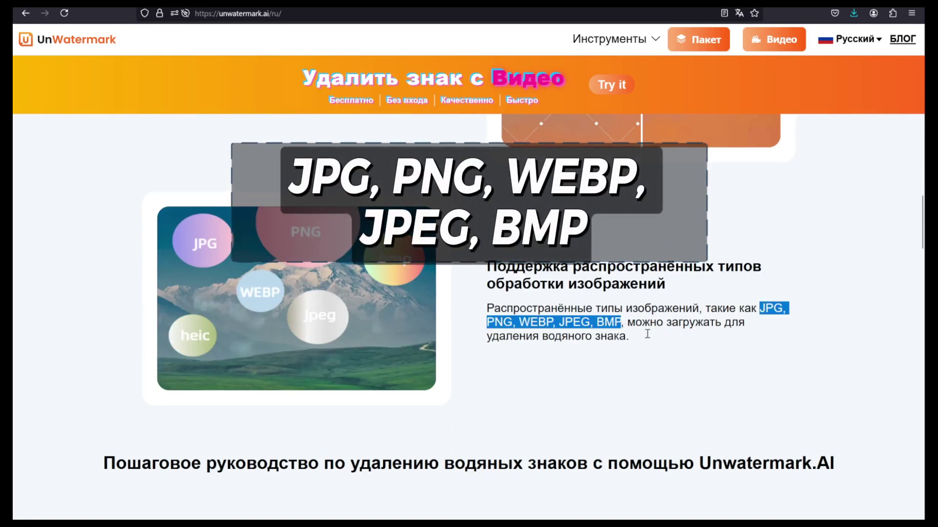
pyautogui.scroll(-6, 765, 374)
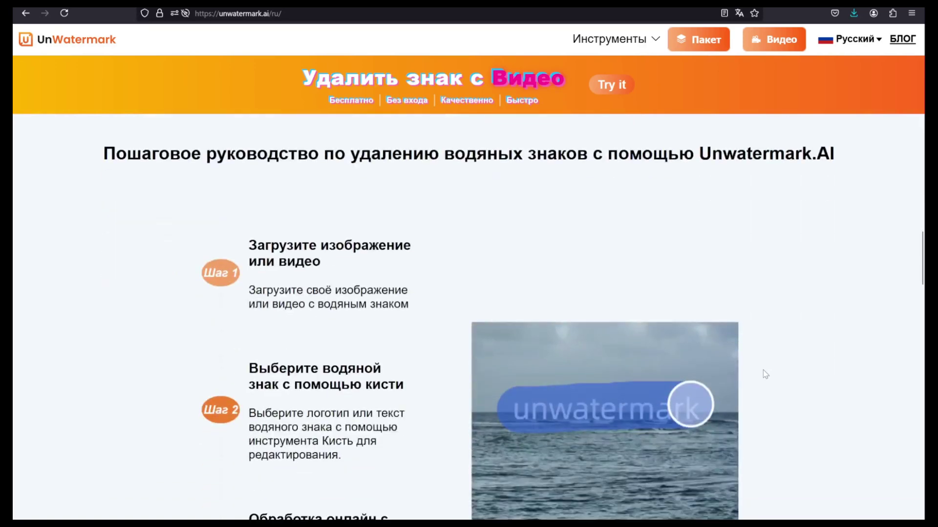
pyautogui.scroll(-2, 765, 374)
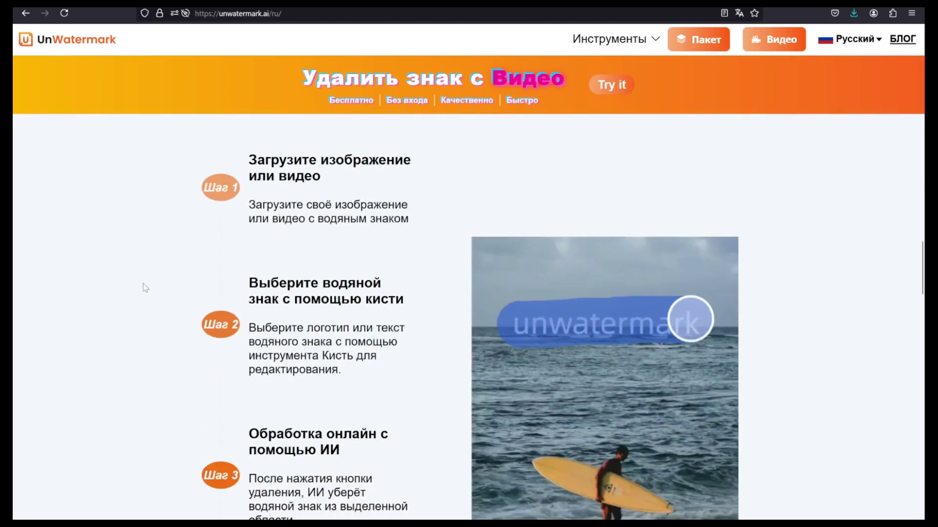
pyautogui.scroll(-2, 127, 296)
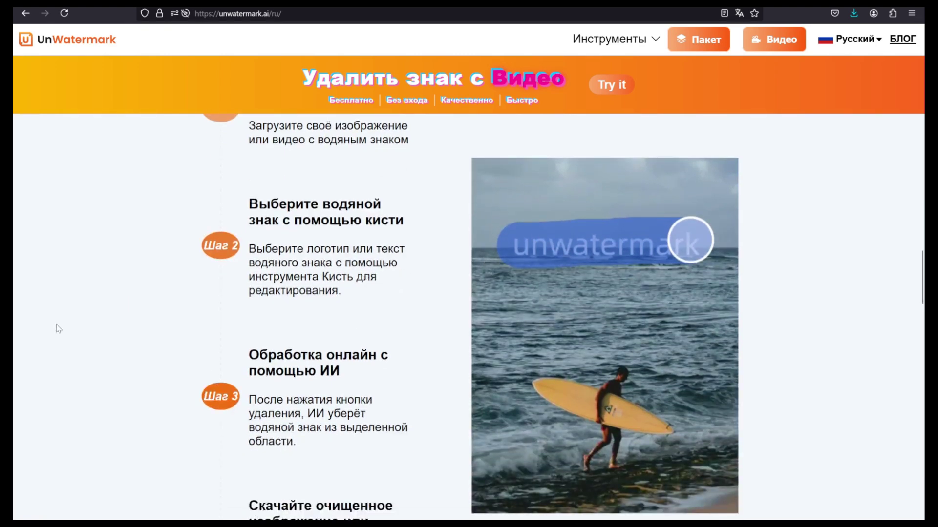
pyautogui.scroll(-2, 56, 321)
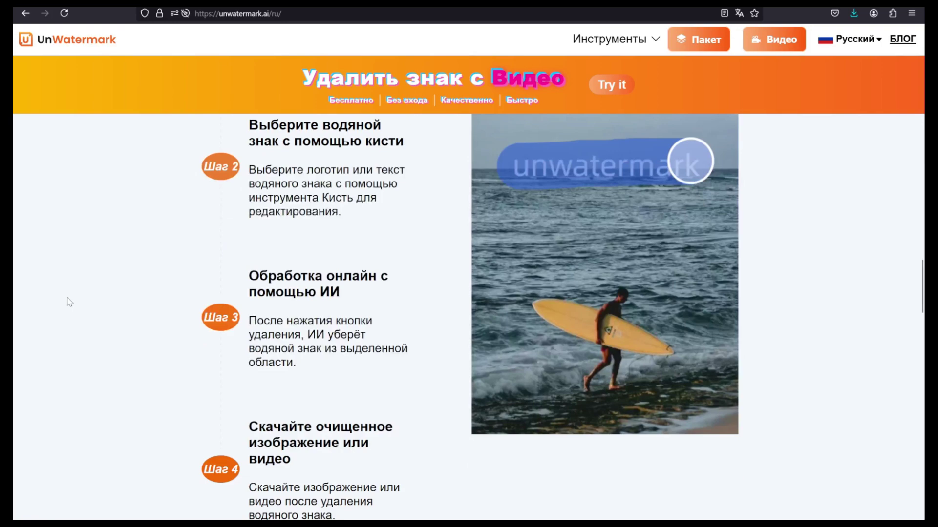
# Expand the FAQ answer on whether using watermark removal tools on images and videos is legal
pyautogui.scroll(-15, 69, 302)
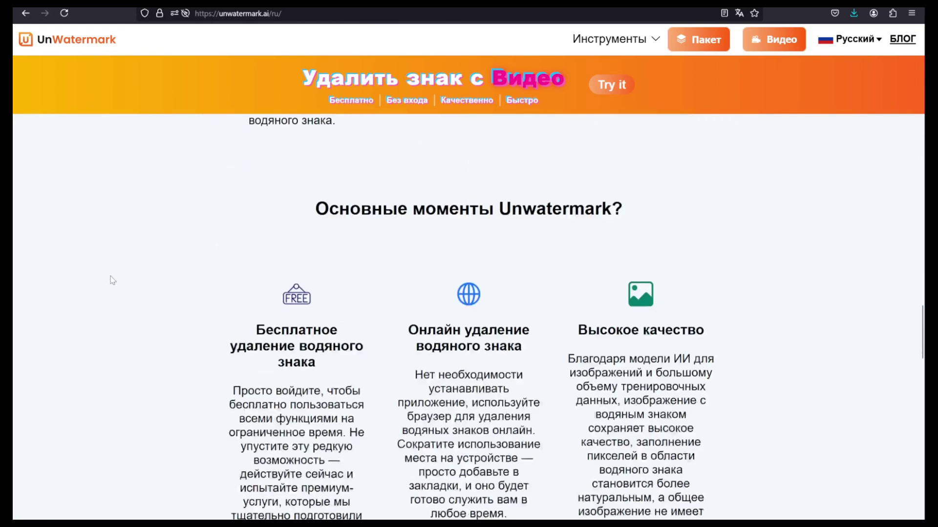
pyautogui.scroll(-10, 111, 275)
pyautogui.scroll(-3, 172, 303)
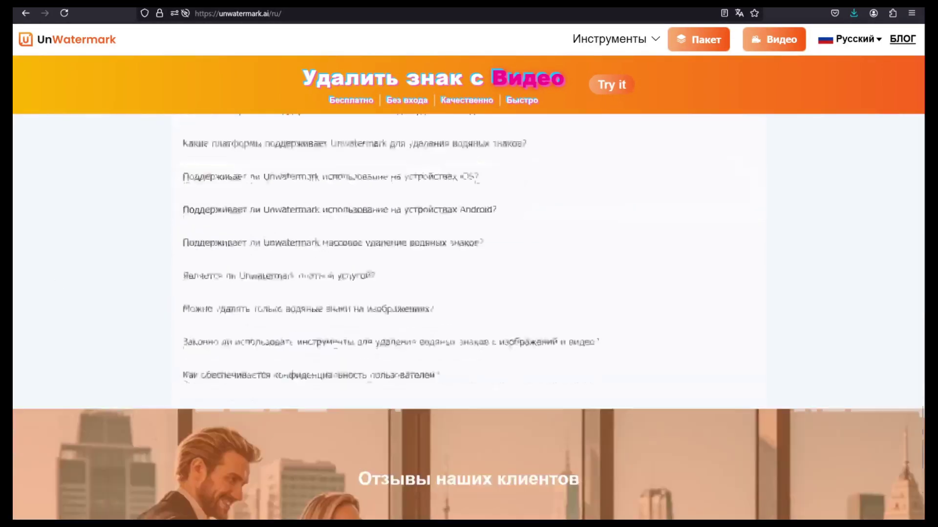
pyautogui.click(211, 317)
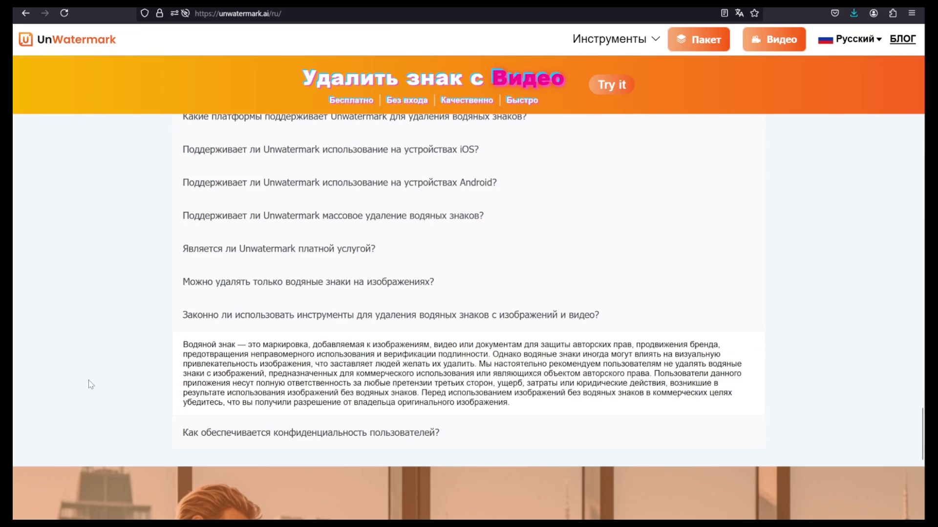
# Upload Watermark.png from the Remove Watermark folder for automatic watermark removal
pyautogui.scroll(15, 102, 374)
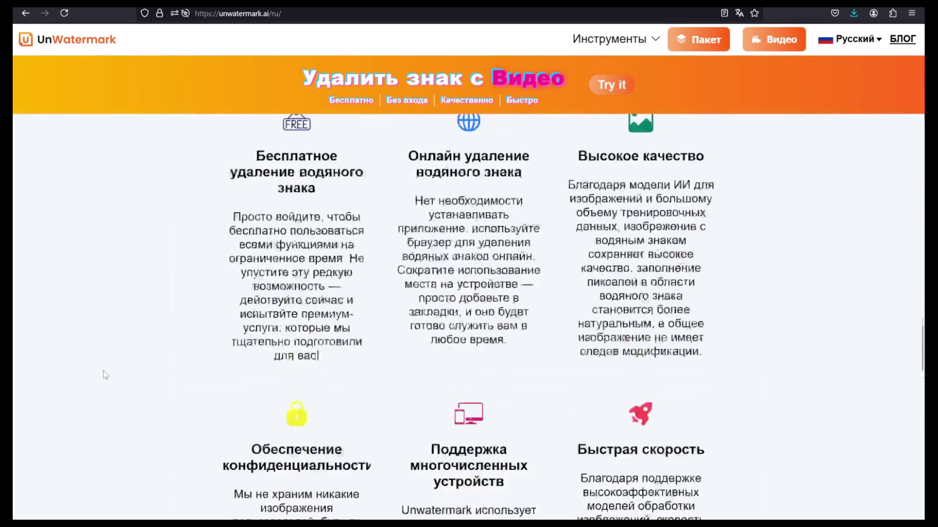
pyautogui.scroll(10, 105, 375)
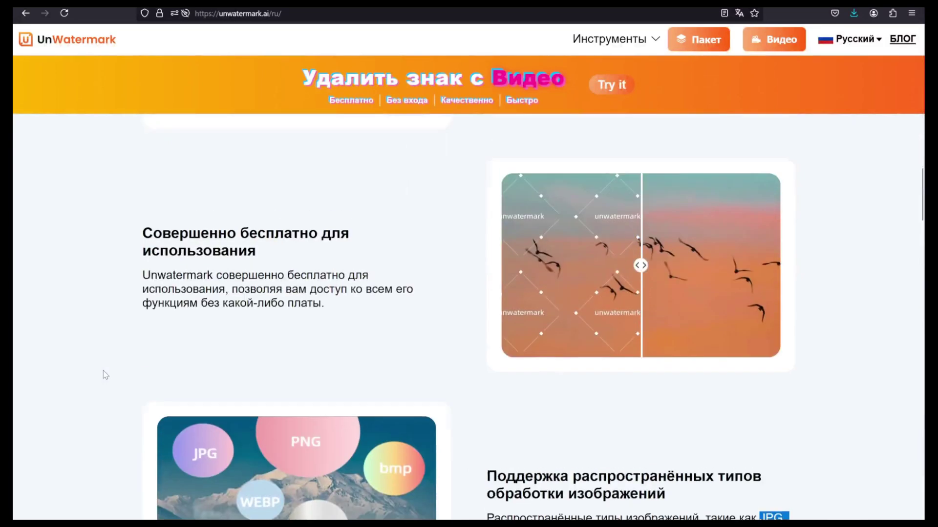
pyautogui.scroll(6, 103, 370)
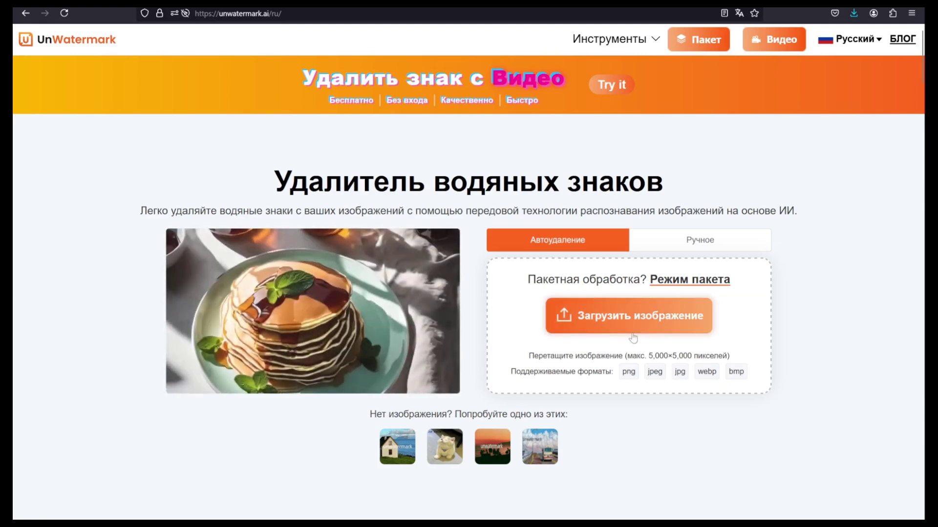
pyautogui.click(586, 332)
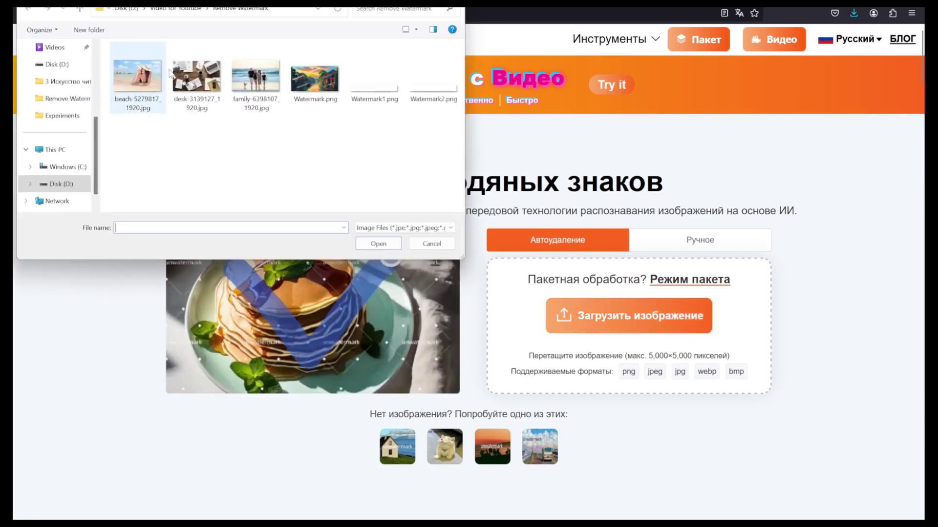
pyautogui.click(306, 76)
pyautogui.click(389, 244)
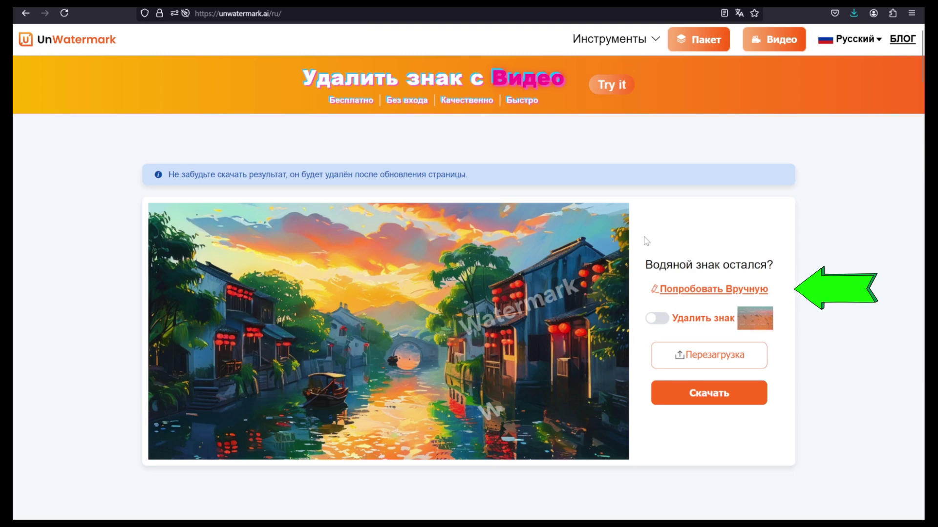
# Open manual editing, enlarge the brush slightly, paint over the remaining "Watermark" text on the houses, and run the free removal
pyautogui.click(694, 292)
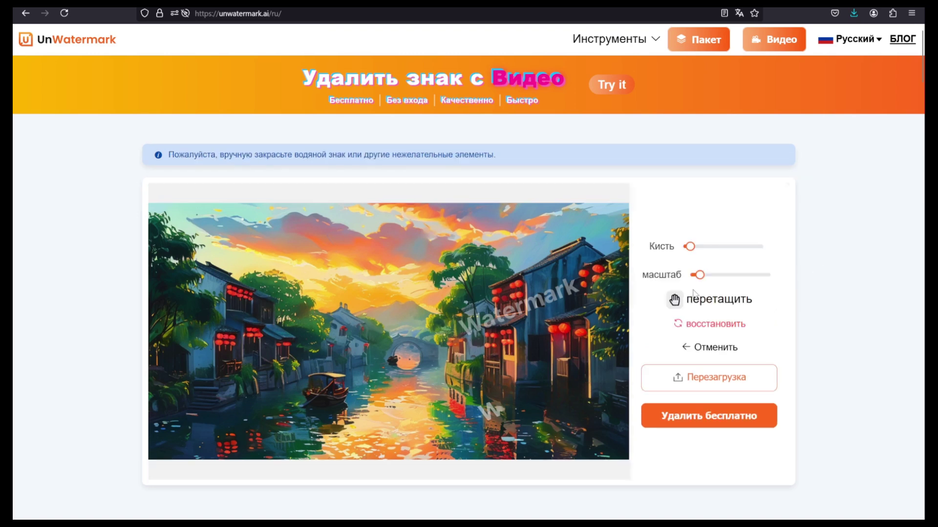
pyautogui.moveTo(691, 247); pyautogui.dragTo(699, 247)
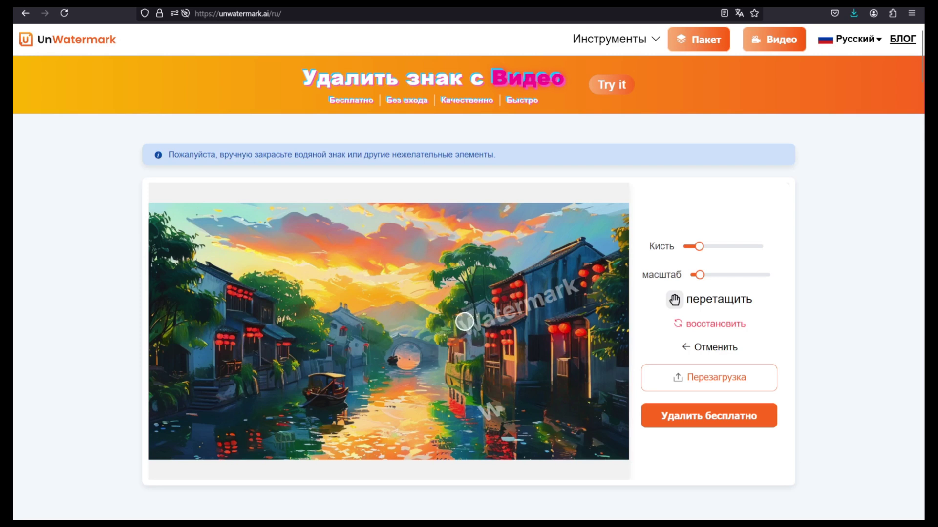
pyautogui.moveTo(465, 321)
pyautogui.mouseDown()
pyautogui.moveTo(563, 294)
pyautogui.moveTo(571, 282)
pyautogui.mouseUp()
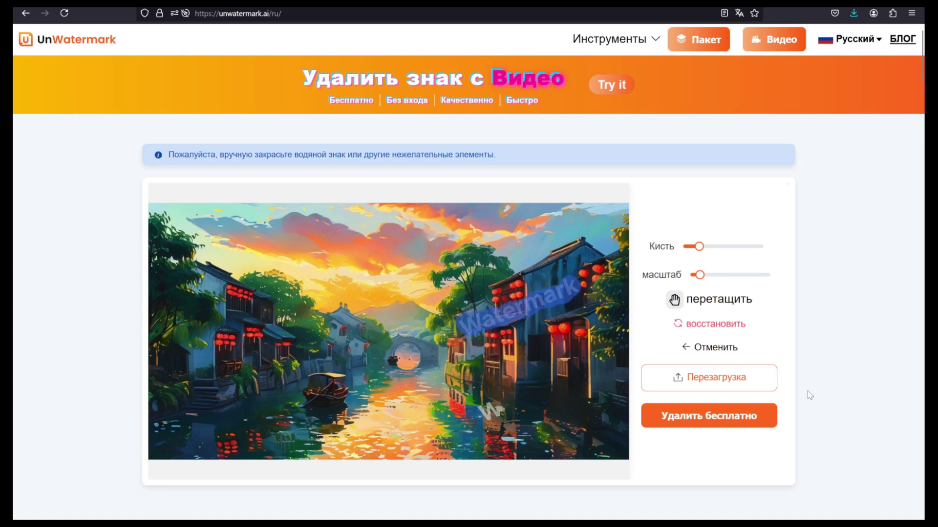
pyautogui.click(710, 424)
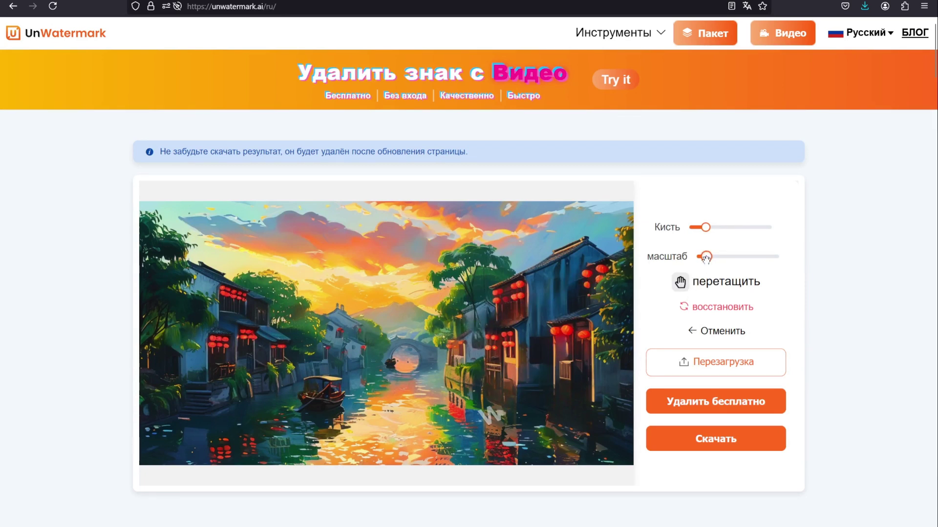
# Zoom the image out slightly, turn on the drag mode, and shift the picture within the editing area
pyautogui.moveTo(706, 257); pyautogui.dragTo(705, 257)
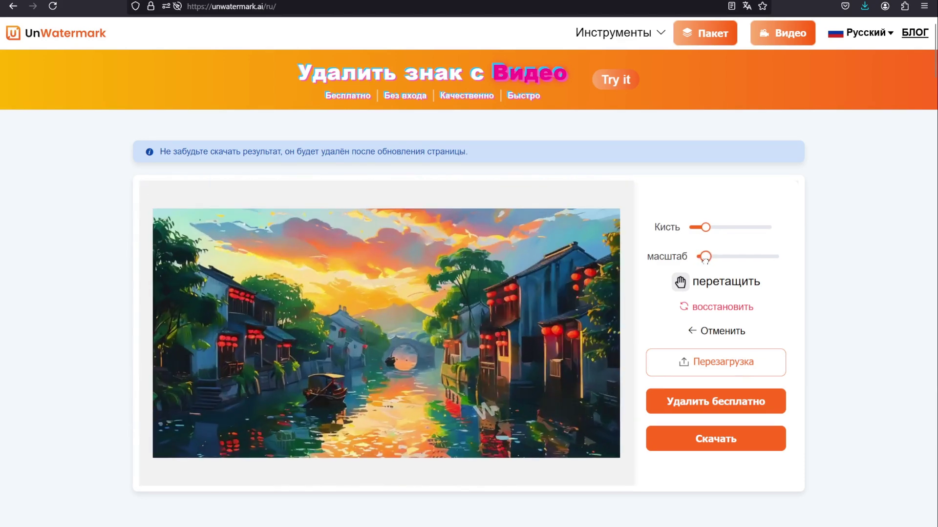
pyautogui.click(680, 282)
pyautogui.moveTo(441, 300); pyautogui.dragTo(527, 340)
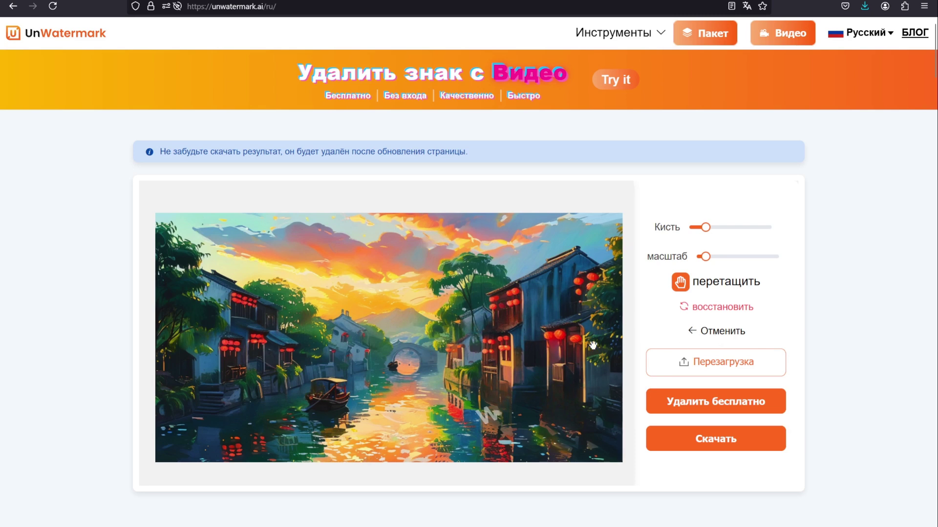
# Download the cleaned image as a PNG file into the Remove Watermark folder, and minimize the folder window
pyautogui.click(720, 448)
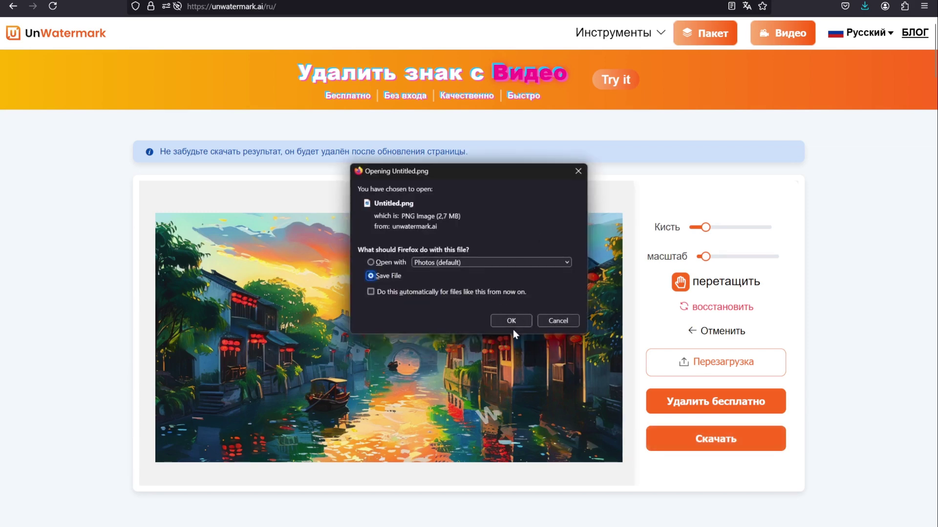
pyautogui.click(510, 321)
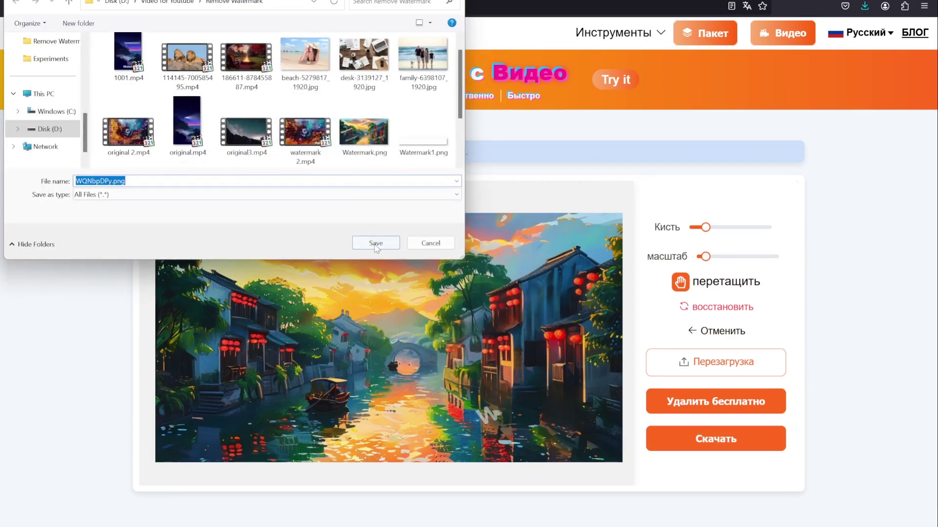
pyautogui.click(375, 244)
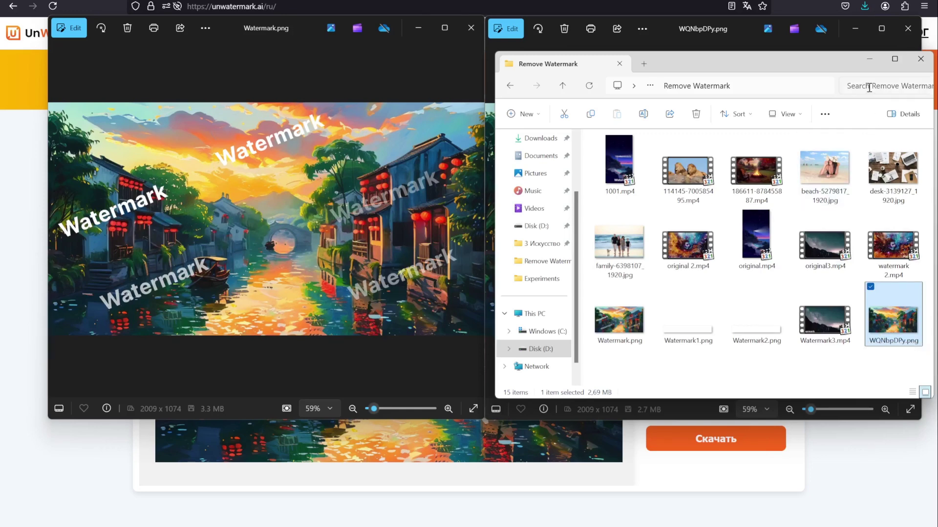
pyautogui.click(870, 59)
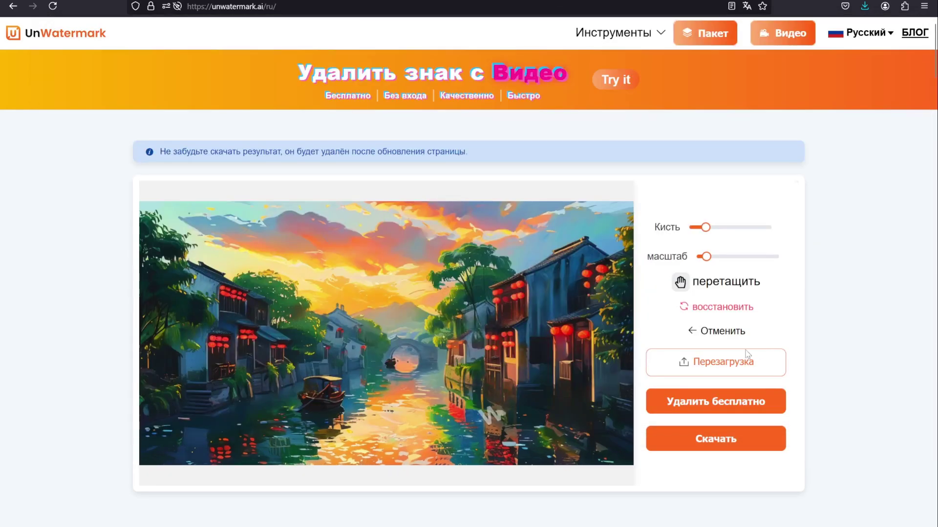
# Start over with a new image and upload beach-5279817_1920.jpg for manual removal
pyautogui.click(745, 360)
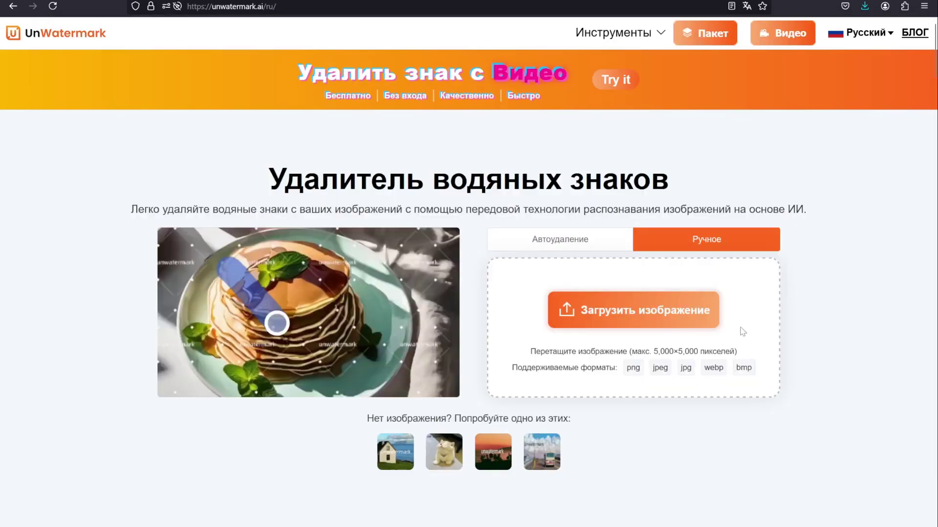
pyautogui.click(658, 326)
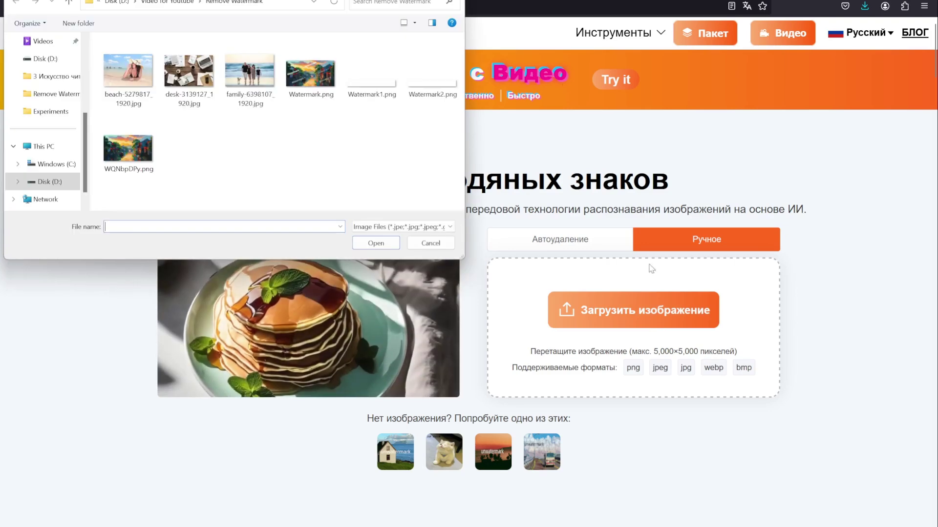
pyautogui.click(128, 74)
pyautogui.click(372, 244)
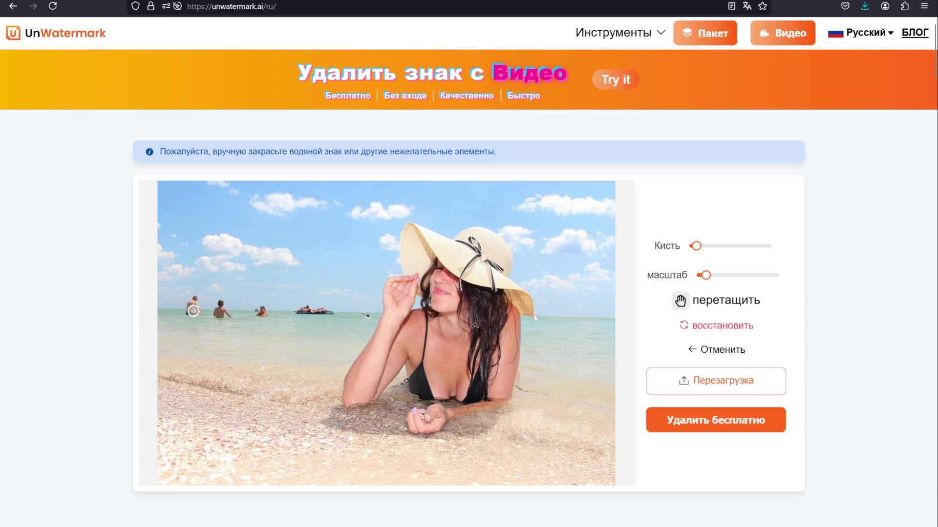
# Enlarge the brush slightly, paint over the people and objects along the sea's horizon, and remove them
pyautogui.moveTo(696, 246); pyautogui.dragTo(699, 246)
pyautogui.click(363, 315)
pyautogui.moveTo(338, 315)
pyautogui.mouseDown()
pyautogui.moveTo(190, 303)
pyautogui.moveTo(191, 313)
pyautogui.mouseUp()
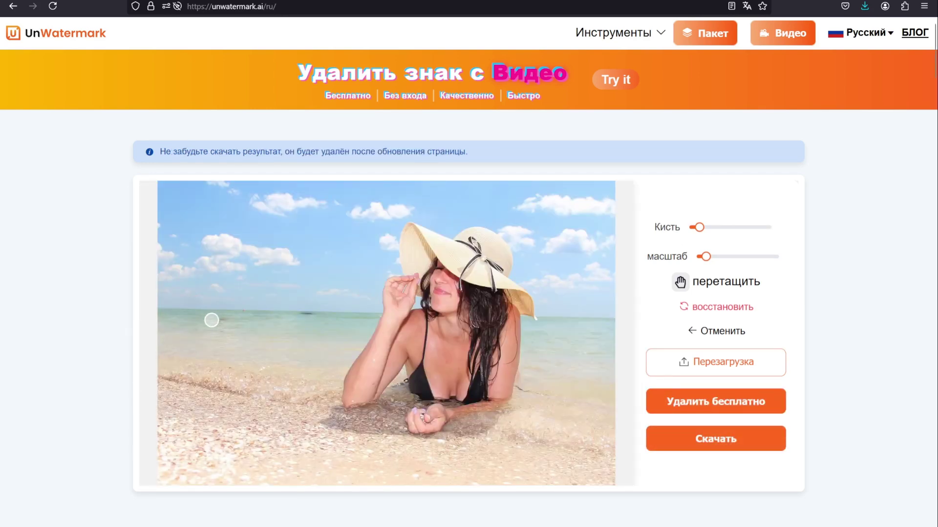
# Paint over the two leftover spots in the water and run the free removal again
pyautogui.moveTo(222, 324); pyautogui.dragTo(226, 325)
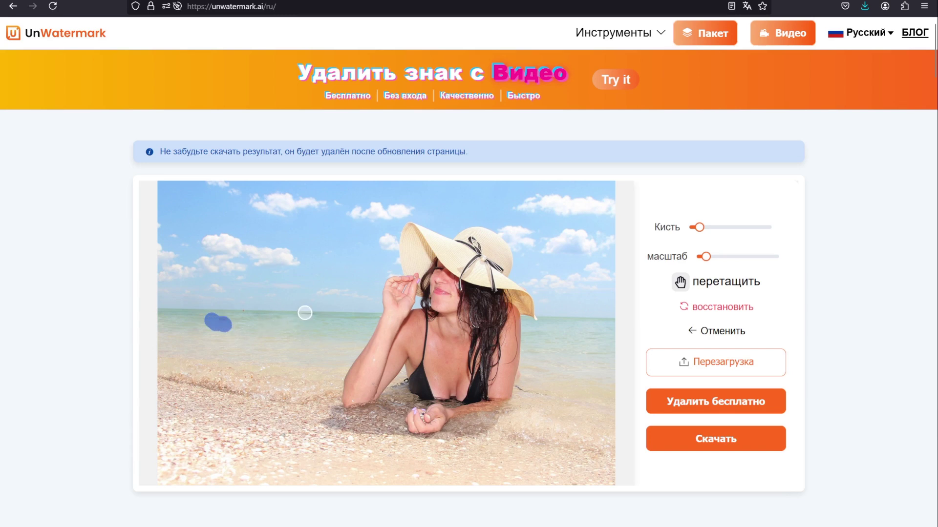
pyautogui.moveTo(303, 313); pyautogui.dragTo(318, 316)
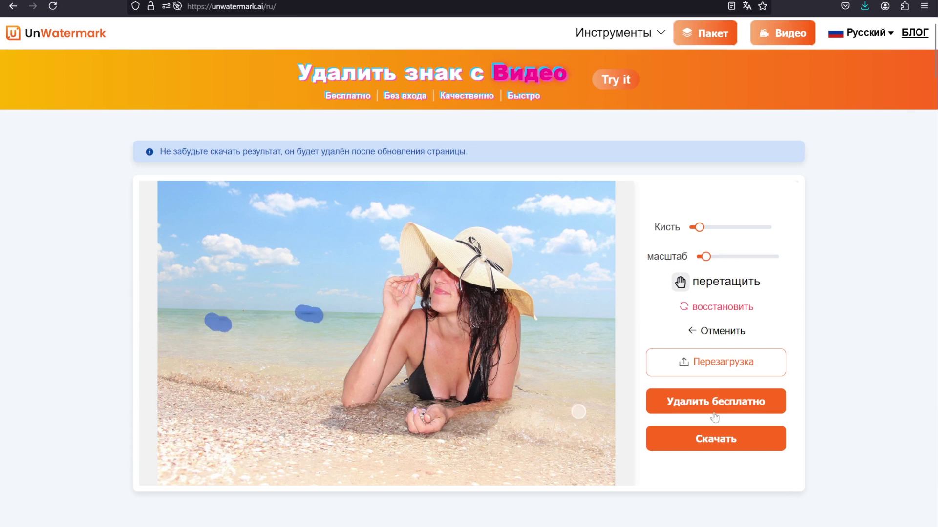
pyautogui.click(715, 406)
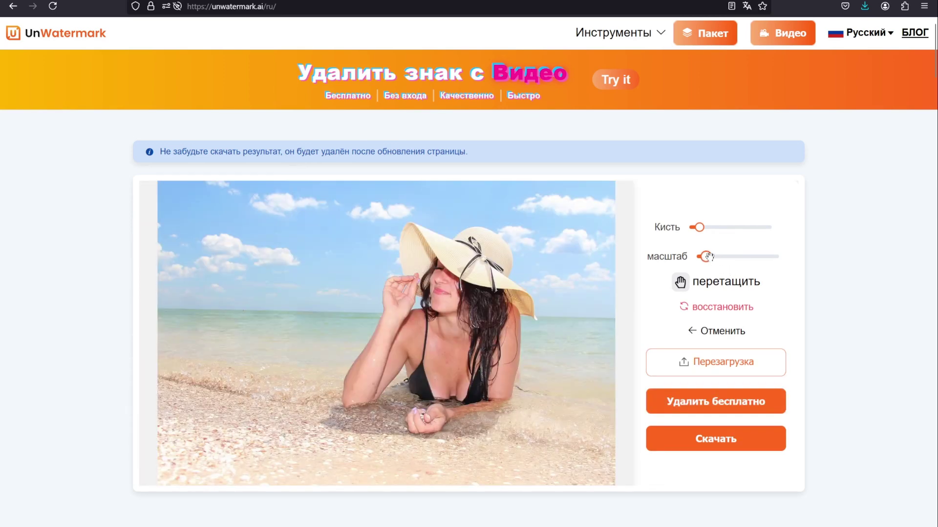
# Zoom into the beach photo and reposition it in drag mode to examine the cleaned areas, then reduce the zoom
pyautogui.moveTo(707, 257); pyautogui.dragTo(712, 257)
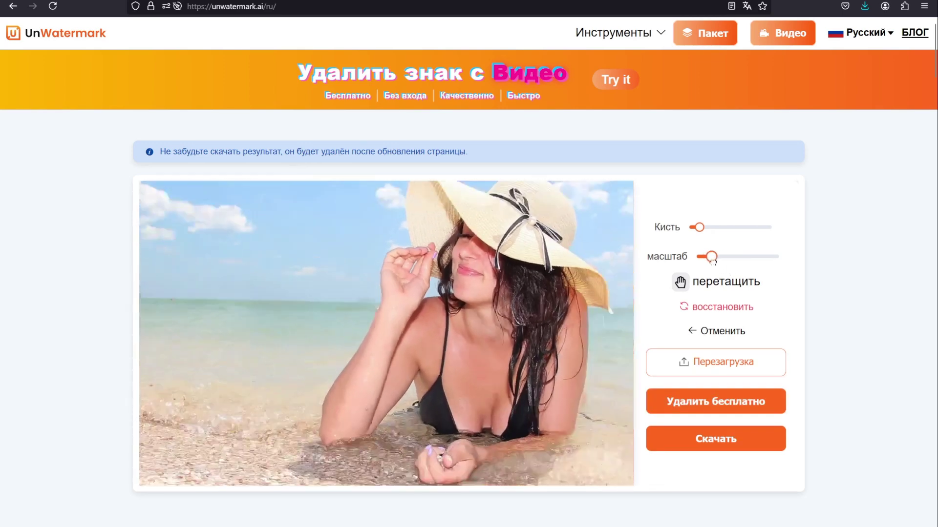
pyautogui.click(679, 282)
pyautogui.moveTo(308, 318); pyautogui.dragTo(280, 346)
pyautogui.click(705, 256)
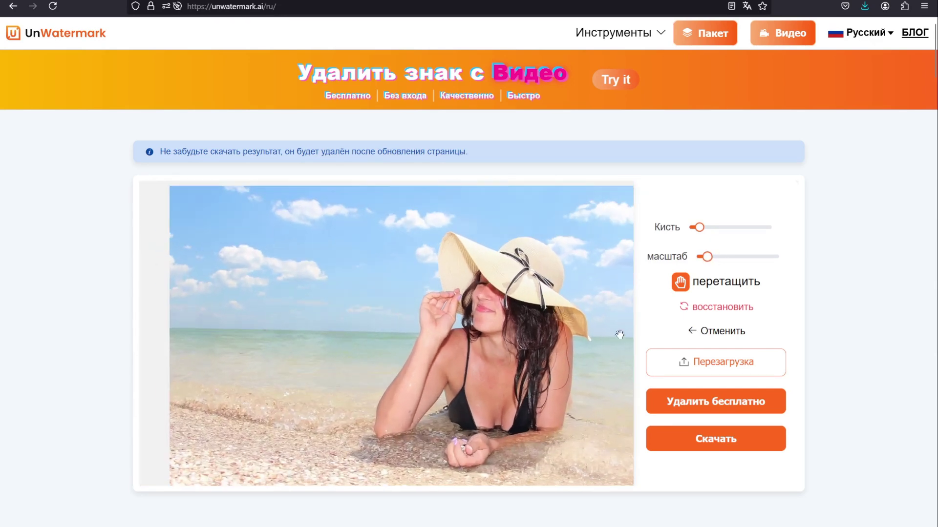
pyautogui.moveTo(518, 330); pyautogui.dragTo(496, 315)
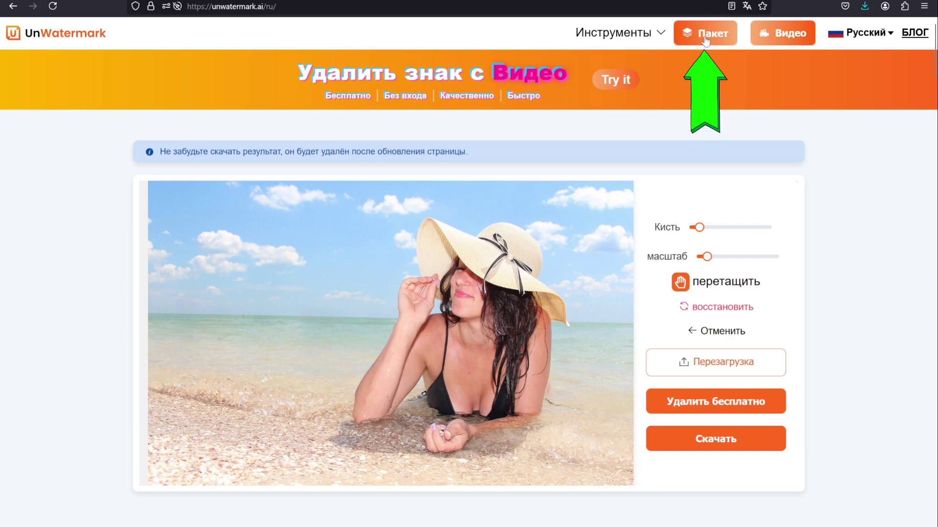
# Open the video watermark remover and upload Watermark3.mp4 from the Remove Watermark folder
pyautogui.click(705, 34)
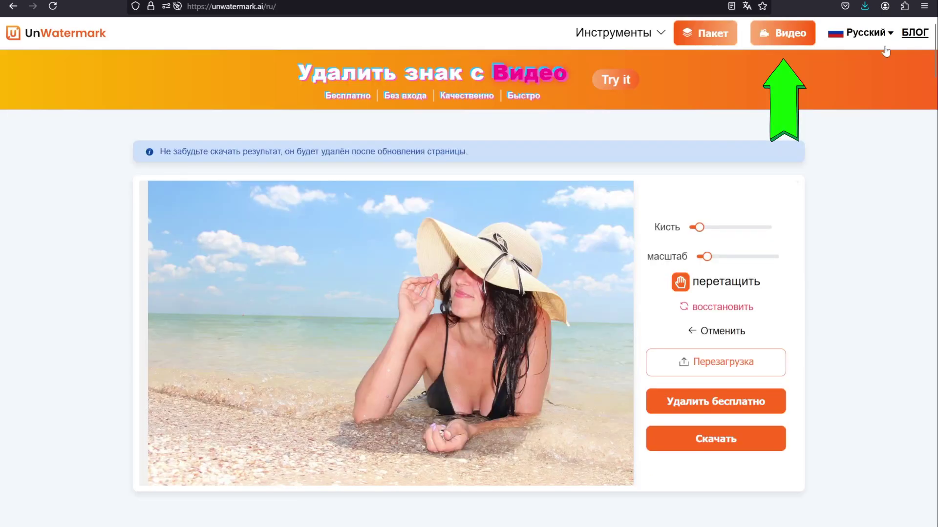
pyautogui.click(800, 36)
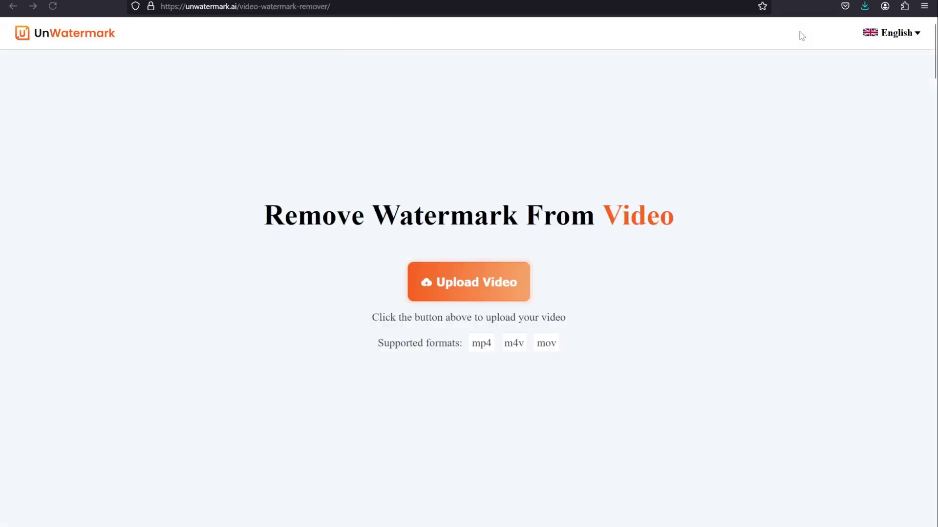
pyautogui.click(508, 284)
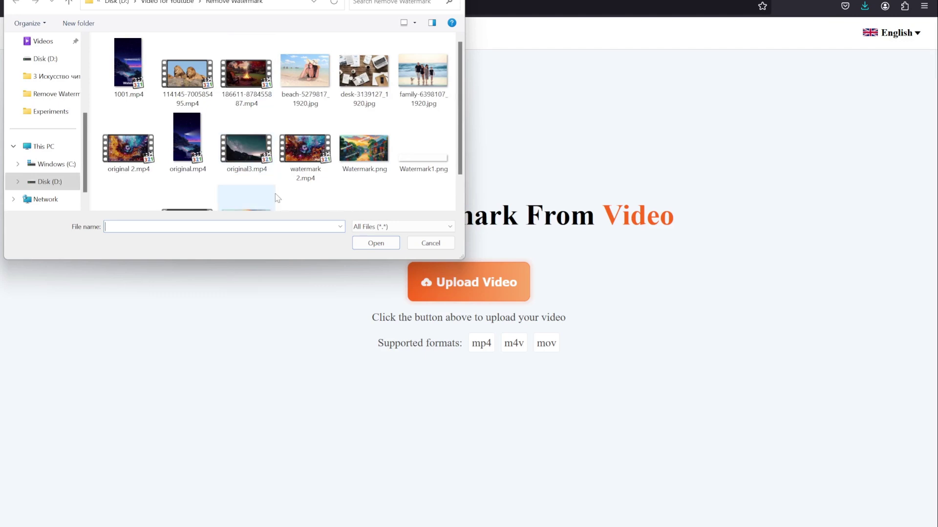
pyautogui.scroll(-1, 244, 197)
pyautogui.click(180, 194)
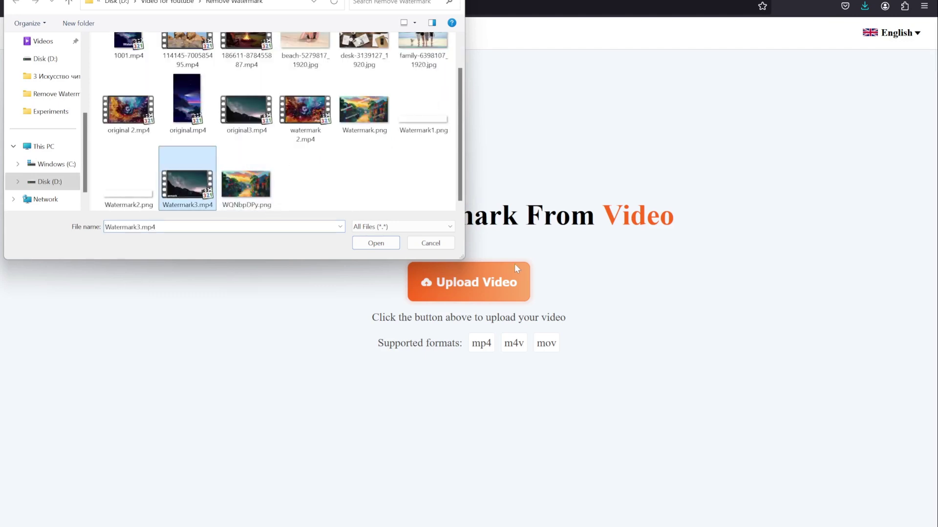
pyautogui.click(375, 243)
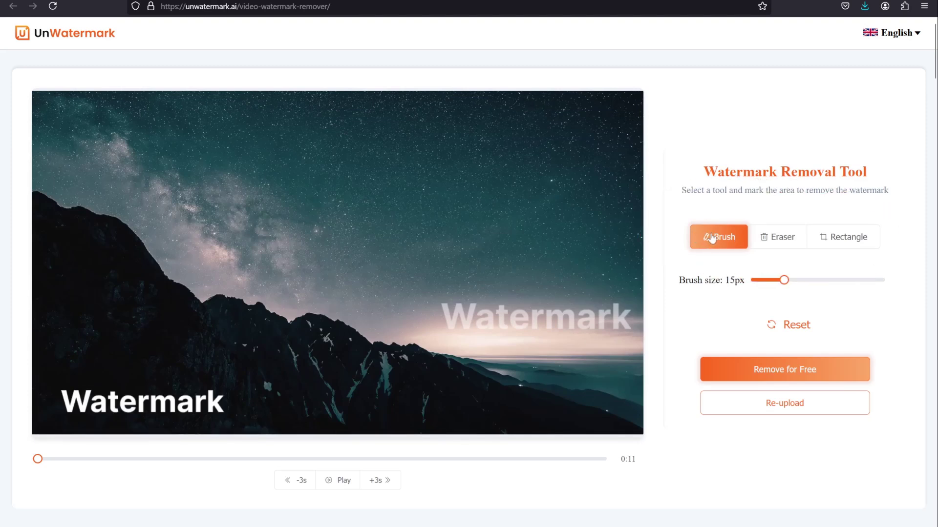
# Set the brush size to 33 px, paint over the first letters of the faint watermark, and reset the marking
pyautogui.moveTo(785, 281); pyautogui.dragTo(824, 287)
pyautogui.moveTo(446, 312)
pyautogui.mouseDown()
pyautogui.moveTo(505, 311)
pyautogui.moveTo(449, 307)
pyautogui.moveTo(508, 317)
pyautogui.mouseUp()
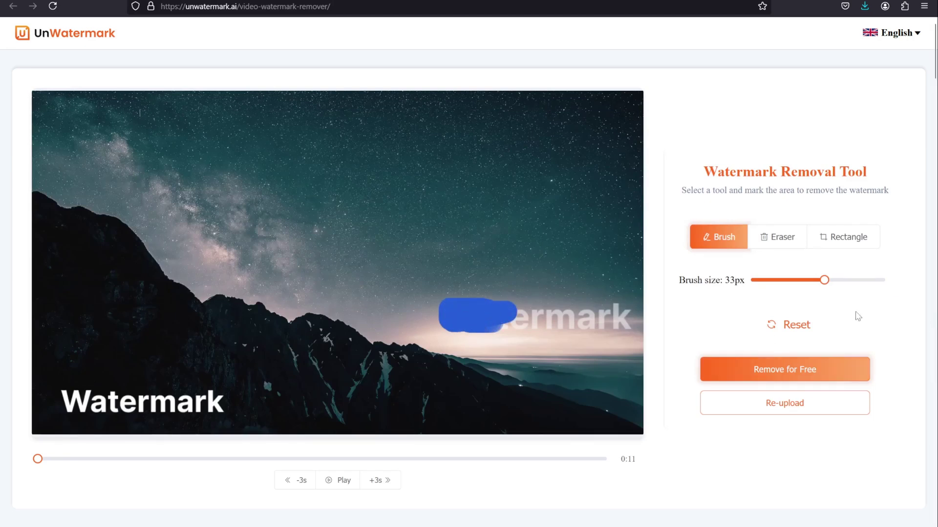
pyautogui.click(797, 330)
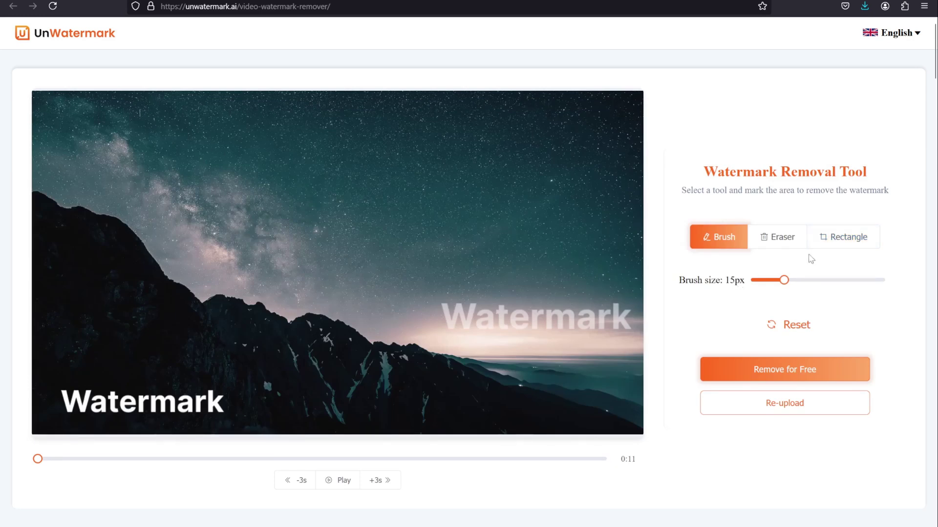
# Set the eraser's size to 25 px, cover both "Watermark" texts in the video with rectangles, and start the free removal
pyautogui.click(758, 240)
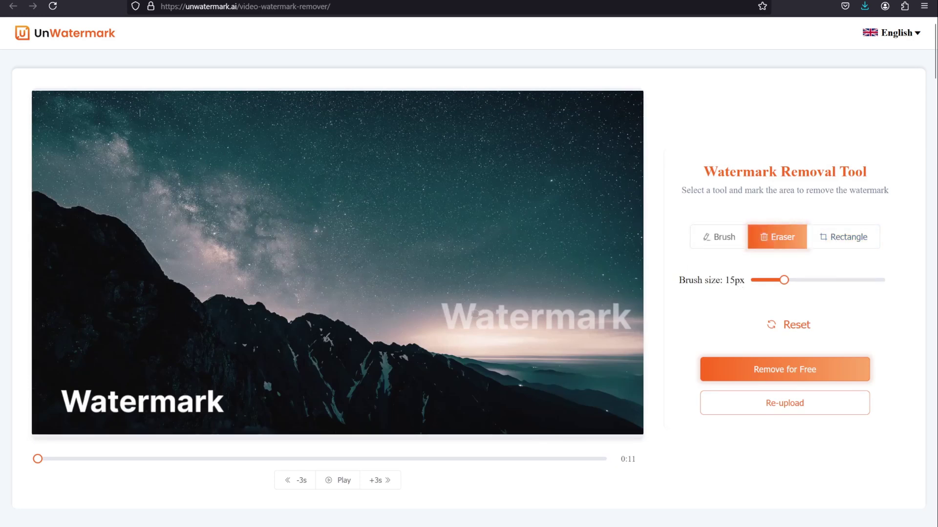
pyautogui.moveTo(784, 280); pyautogui.dragTo(807, 280)
pyautogui.click(852, 242)
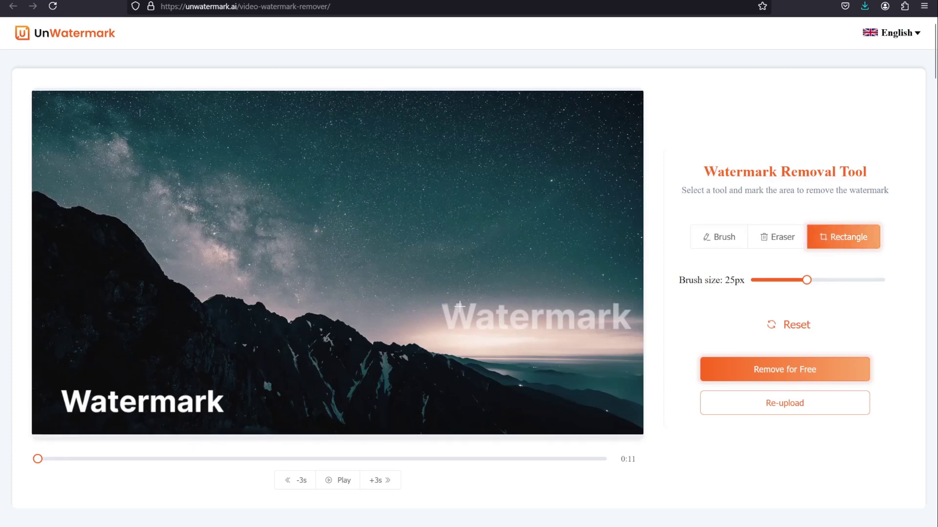
pyautogui.moveTo(440, 303); pyautogui.dragTo(632, 331)
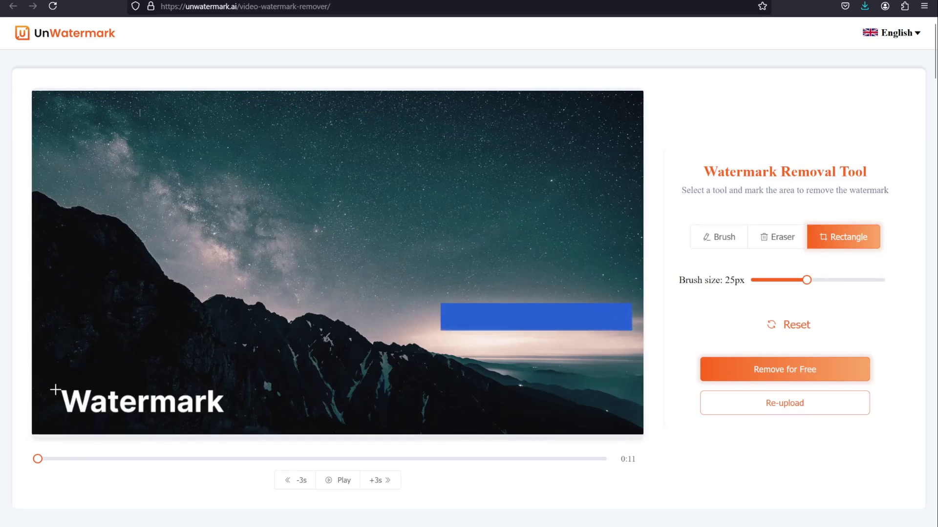
pyautogui.moveTo(60, 391); pyautogui.dragTo(225, 416)
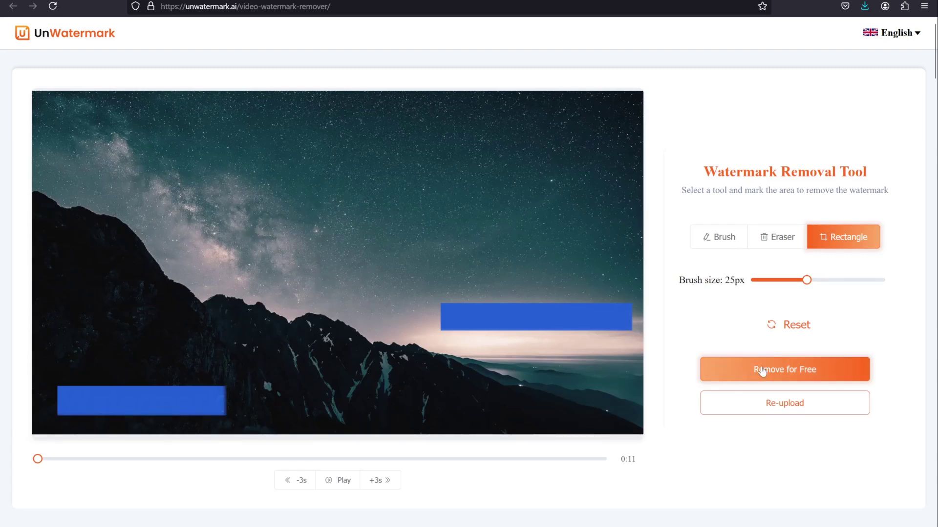
pyautogui.click(776, 372)
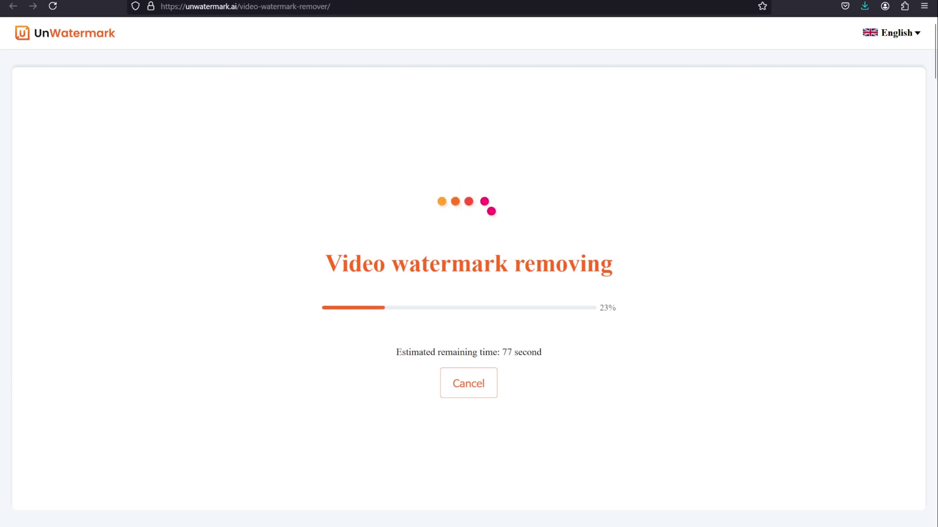
# Play the cleaned video and download it into the Remove Watermark folder as unwatermark_Watermark3.mp4
pyautogui.click(909, 38)
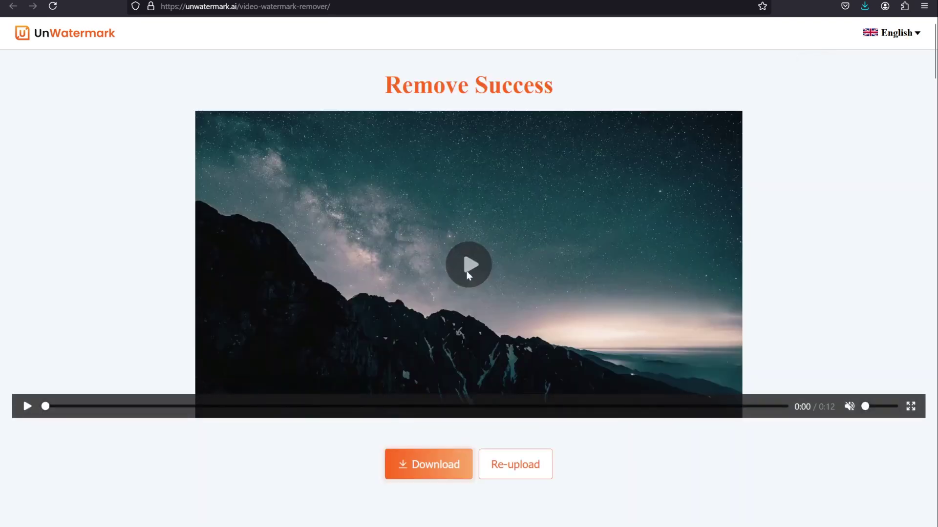
pyautogui.click(467, 264)
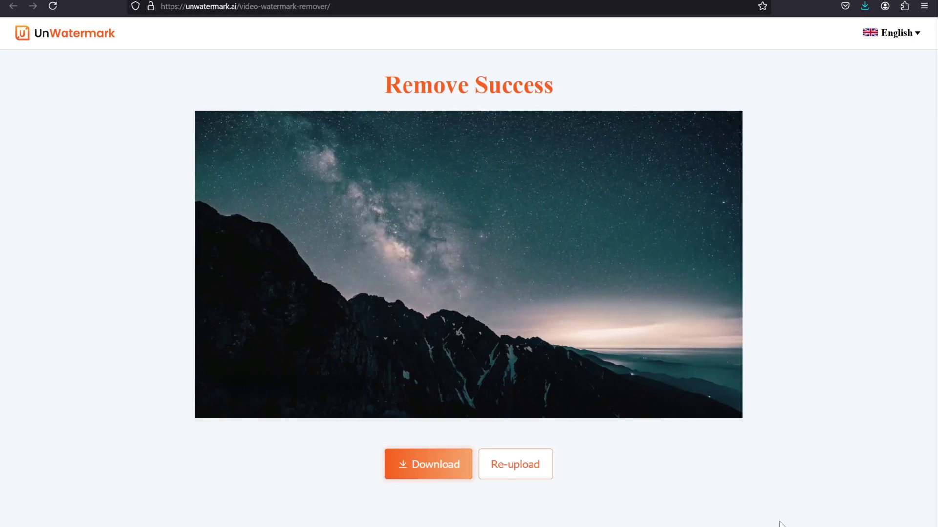
pyautogui.click(414, 467)
pyautogui.click(516, 323)
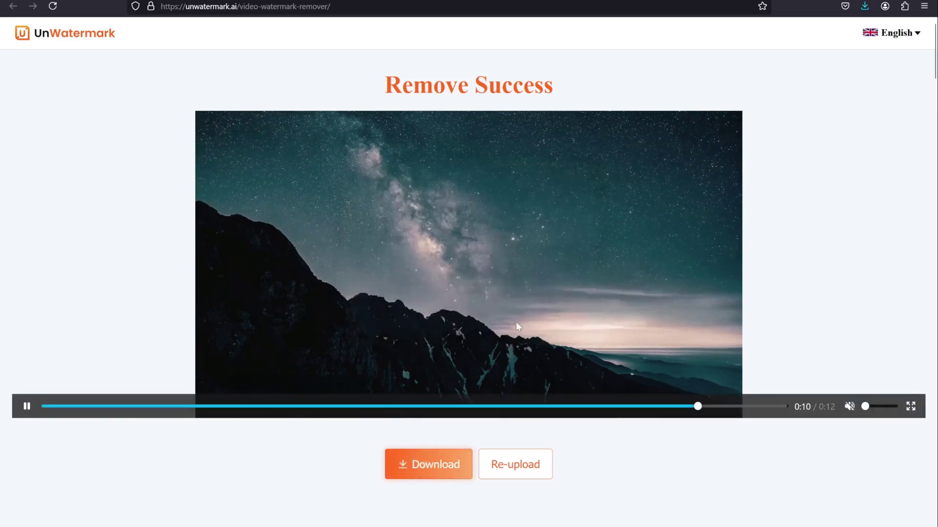
pyautogui.press('Return')
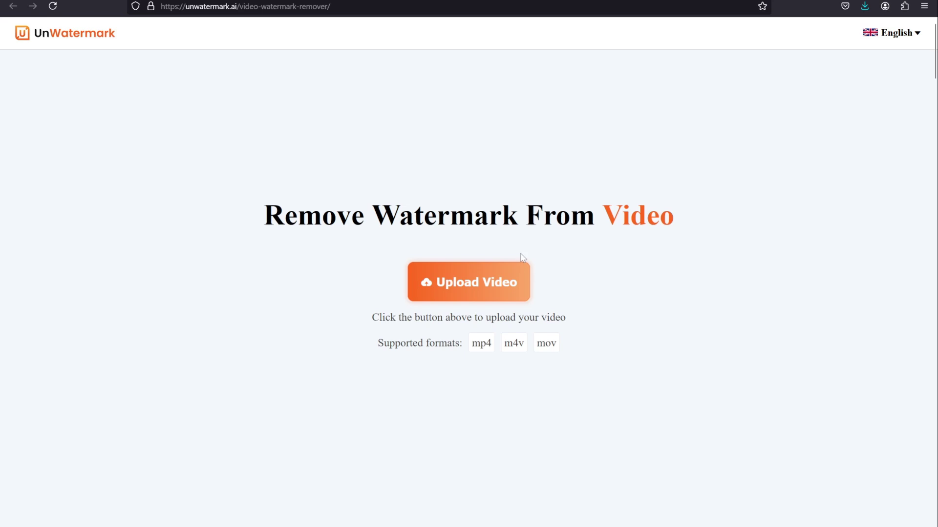
# Try to upload 1001.mp4 for video watermark removal
pyautogui.click(498, 287)
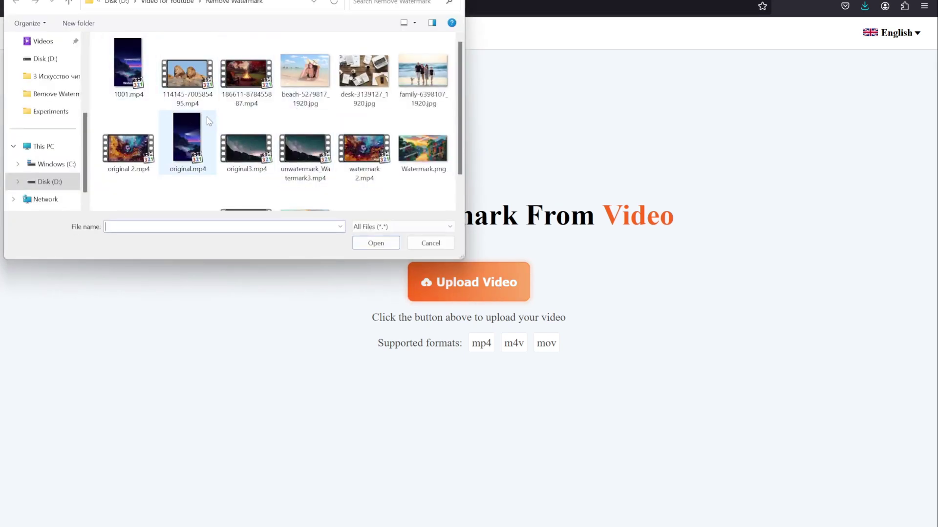
pyautogui.click(129, 78)
pyautogui.click(376, 243)
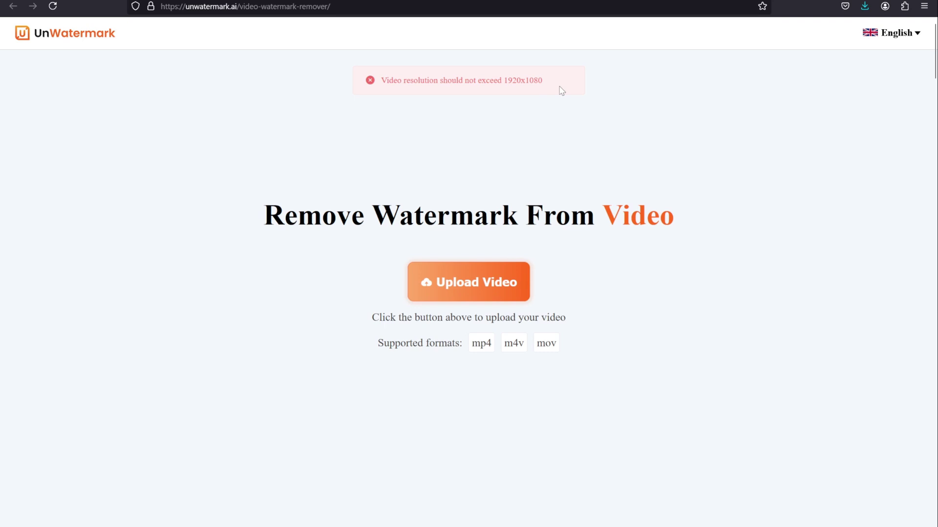
# Examine the video resolution limit and the list of supported video formats
pyautogui.moveTo(526, 80); pyautogui.dragTo(542, 79)
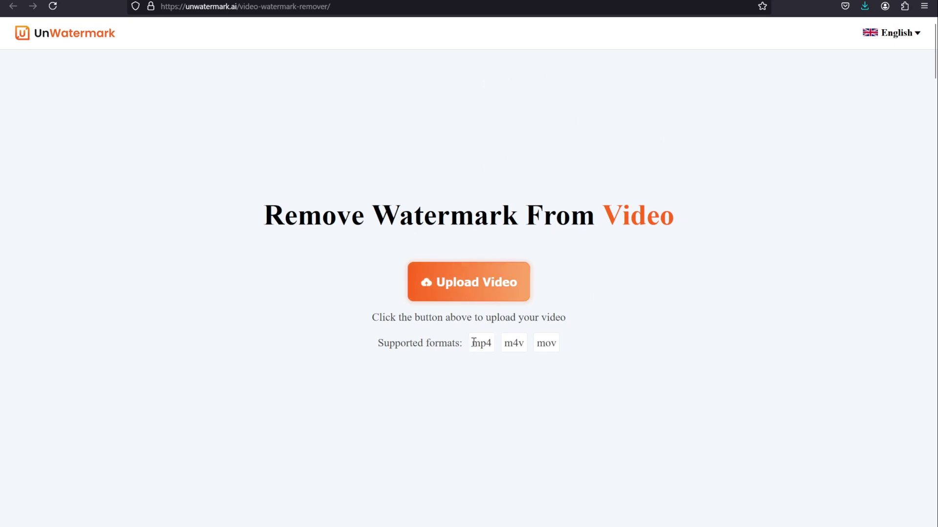
pyautogui.doubleClick(514, 343)
pyautogui.moveTo(539, 345); pyautogui.dragTo(553, 348)
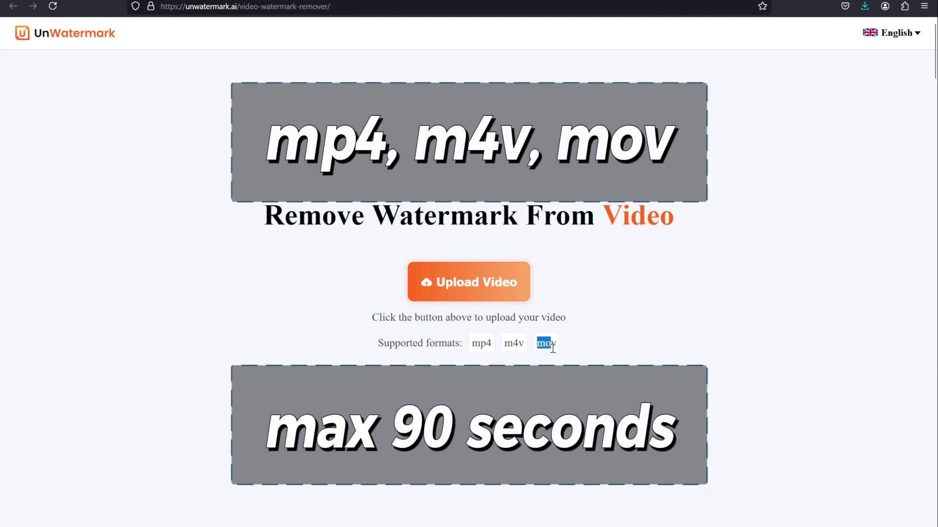
pyautogui.click(794, 329)
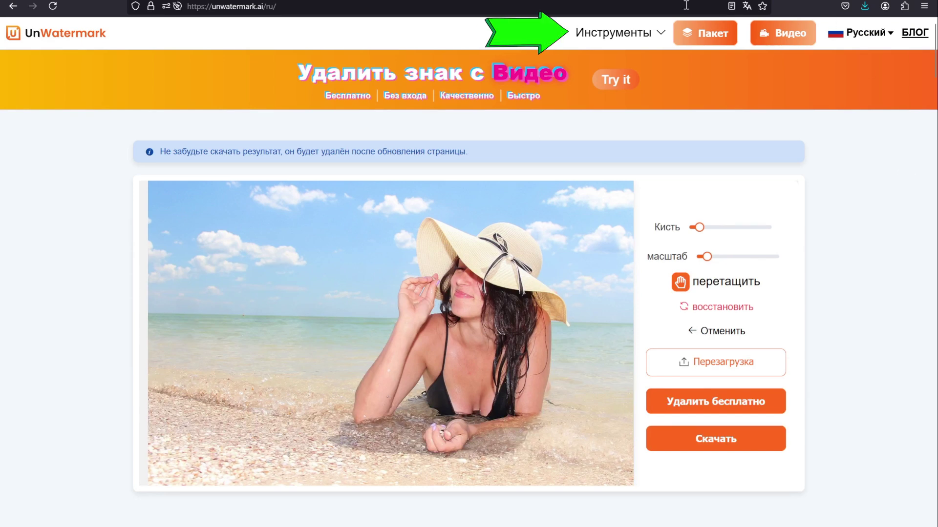
# Open Unwatermark's TikTok downloader, switch to TikTok, and copy the link of the third video on the astrospaceq profile
pyautogui.moveTo(617, 39)
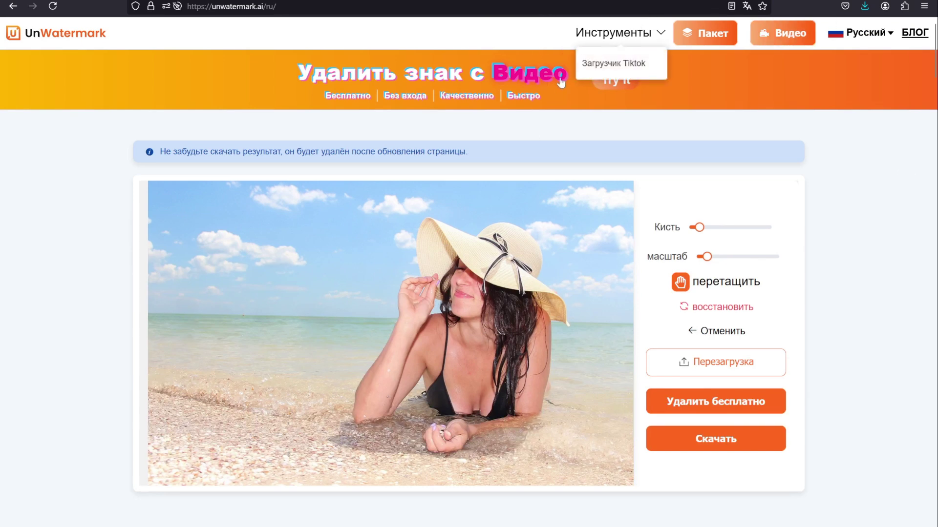
pyautogui.click(608, 66)
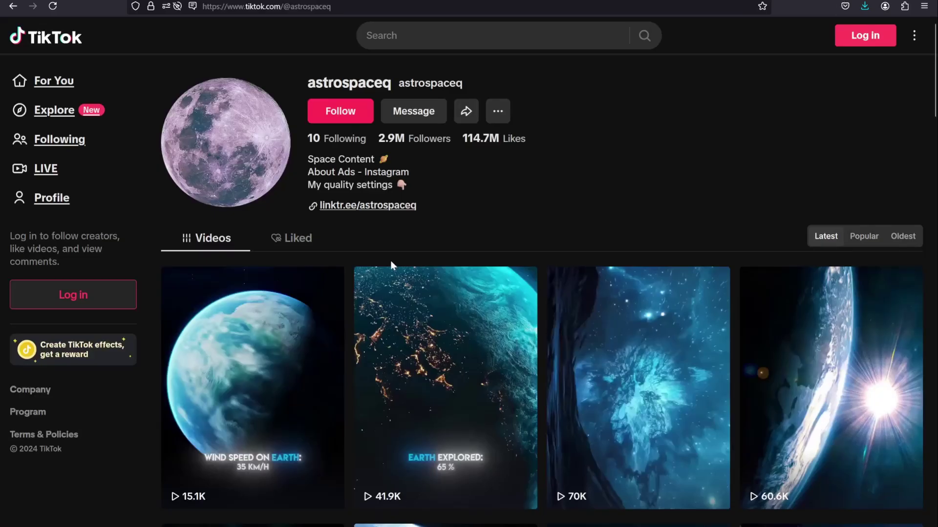
pyautogui.scroll(-2, 391, 261)
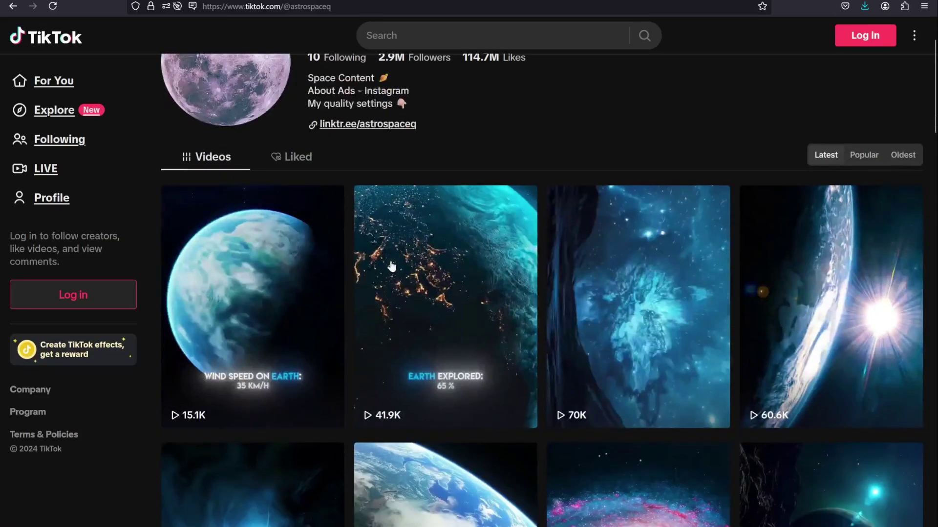
pyautogui.scroll(-2, 649, 234)
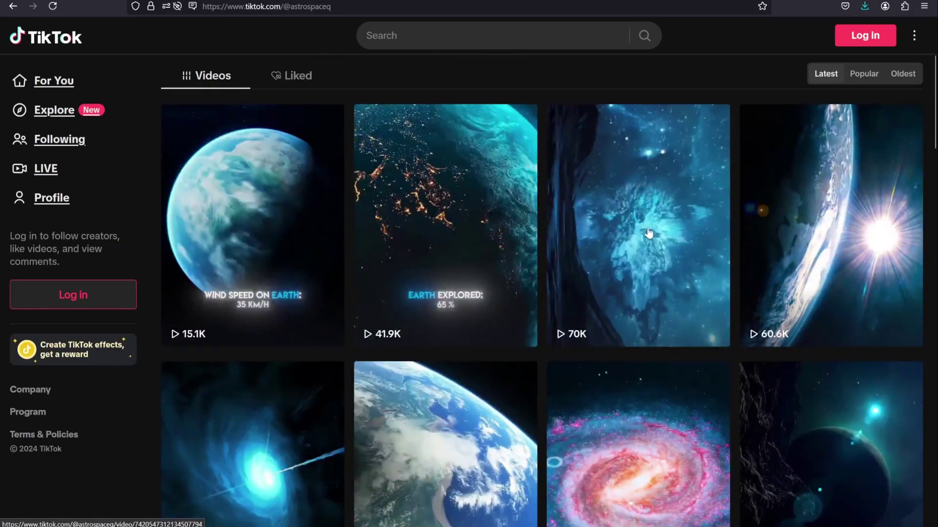
pyautogui.click(648, 234)
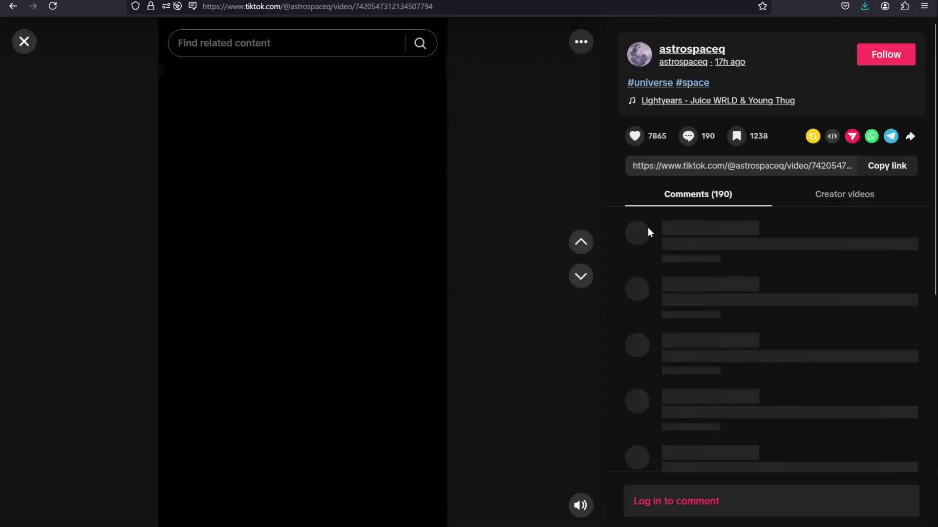
pyautogui.click(897, 174)
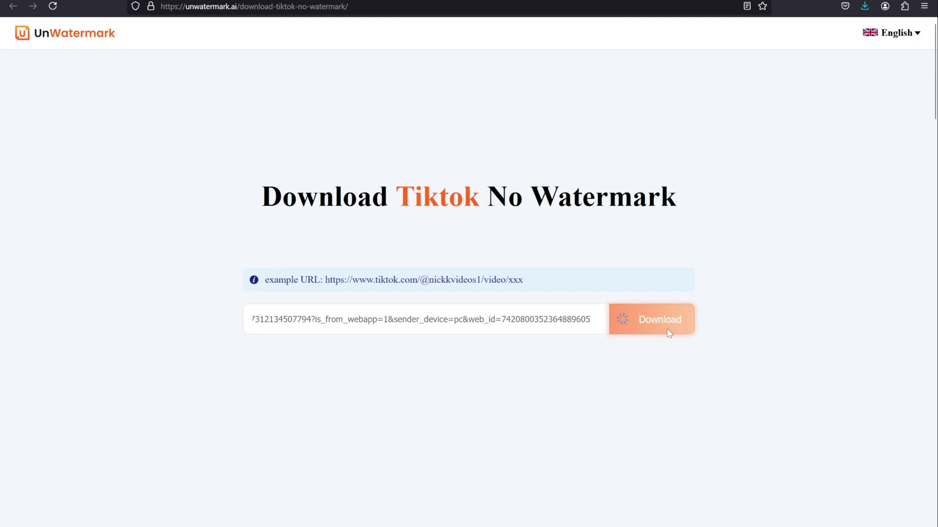
# Download the video from the copied TikTok link into the Remove Watermark folder as tiktok_video_7420547312134507794.mov and play it
pyautogui.click(500, 320)
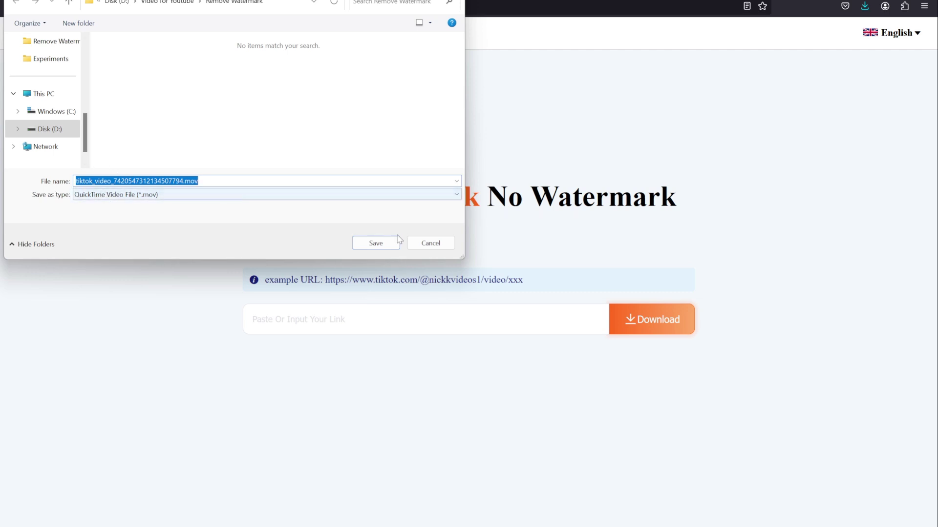
pyautogui.click(375, 244)
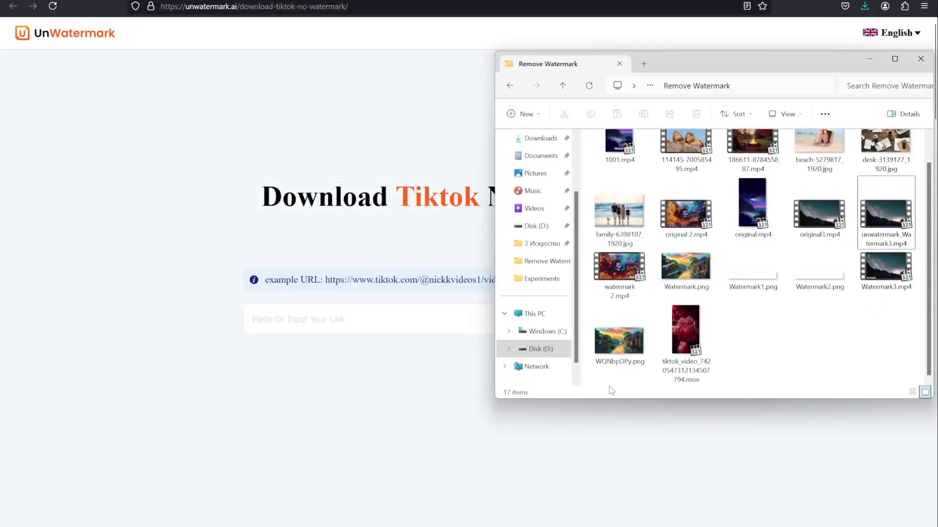
pyautogui.doubleClick(685, 337)
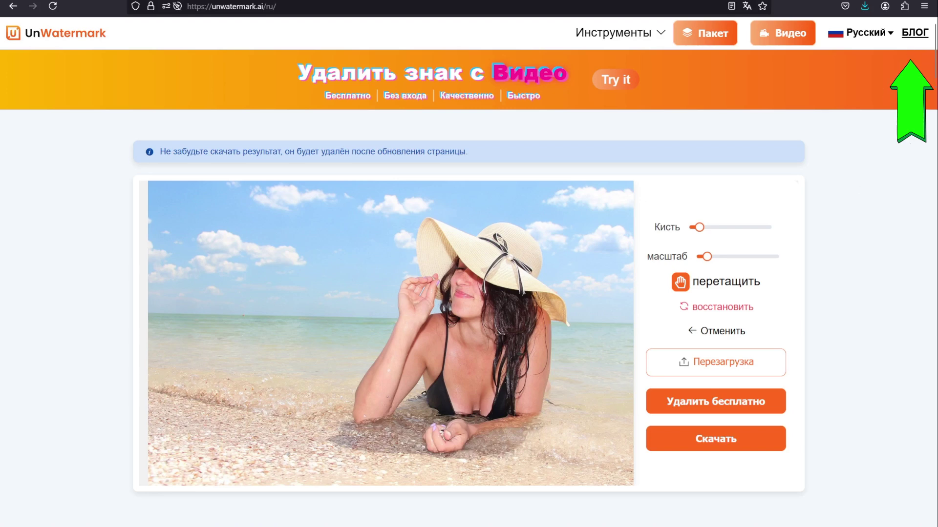
# Open the Unwatermark blog in a new tab and look through its list of watermark removal articles
pyautogui.rightClick(914, 35)
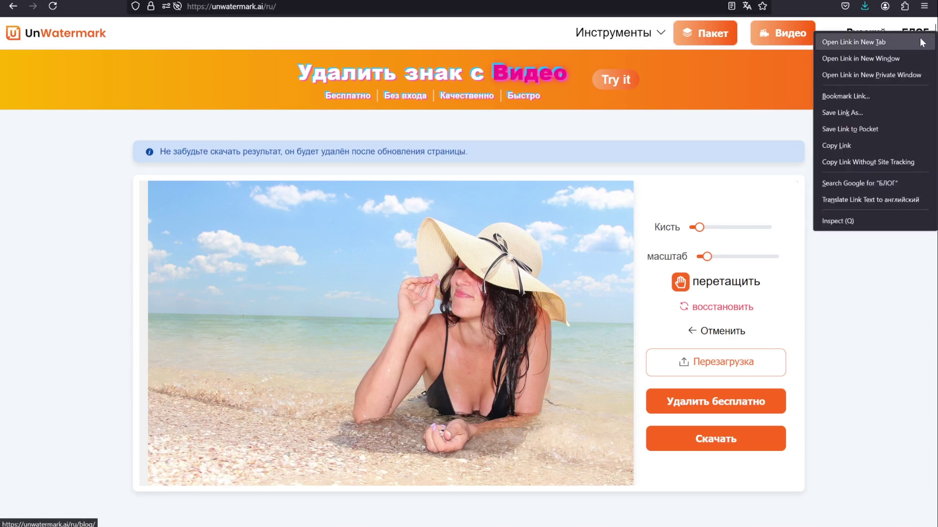
pyautogui.click(919, 37)
pyautogui.hotkey('ctrl', 'Tab')
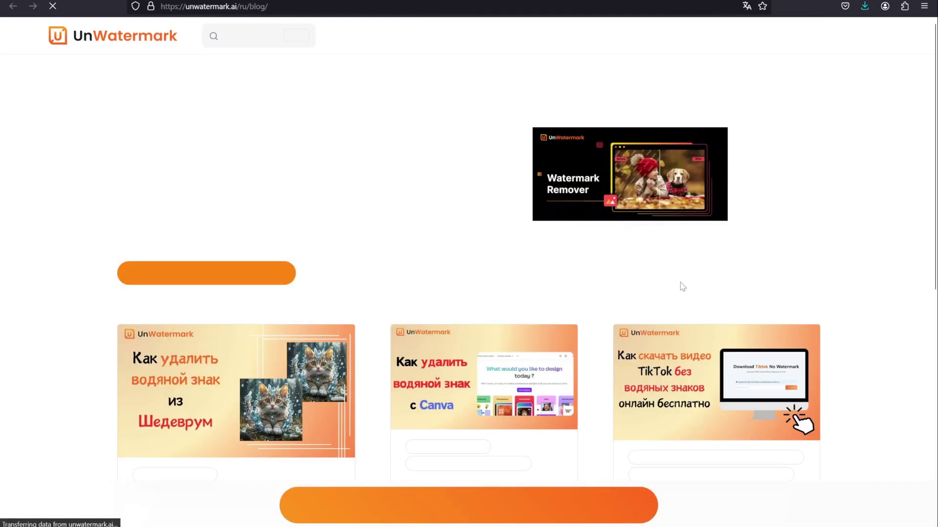
pyautogui.scroll(-6, 683, 286)
pyautogui.scroll(-2, 684, 286)
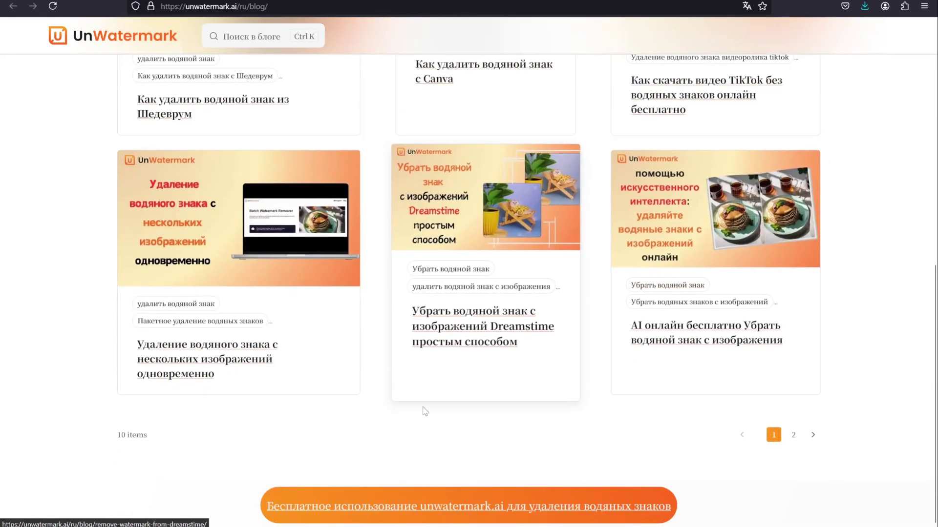
pyautogui.scroll(8, 382, 356)
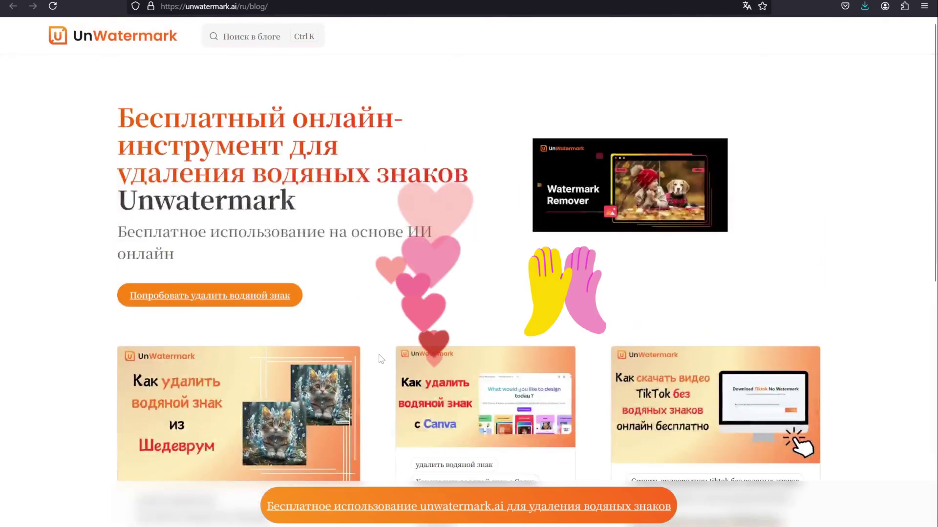